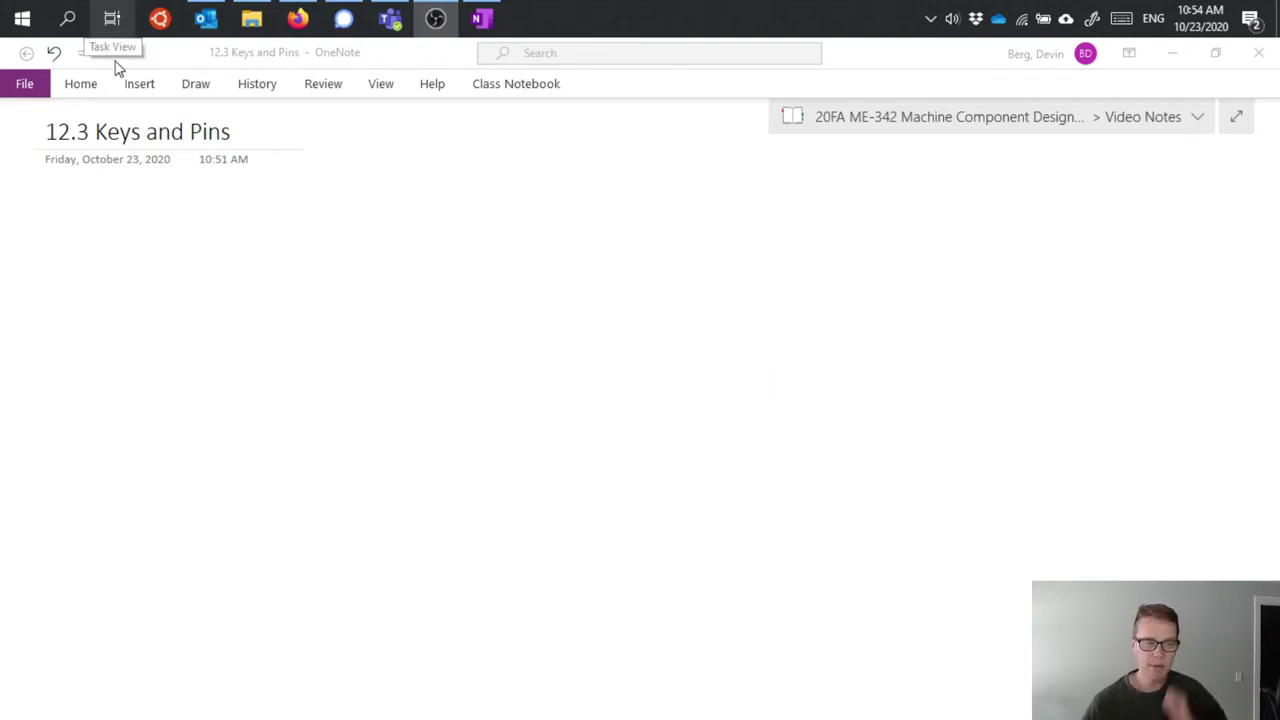
- Begin inking the shaft circle, then undo that first attempt
{"action": "left_click", "coordinate": [131, 251]}
{"action": "mouse_move", "coordinate": [150, 246]}
{"action": "left_mouse_down"}
{"action": "mouse_move", "coordinate": [115, 251]}
{"action": "mouse_move", "coordinate": [103, 278]}
{"action": "mouse_move", "coordinate": [111, 314]}
{"action": "mouse_move", "coordinate": [136, 334]}
{"action": "mouse_move", "coordinate": [199, 314]}
{"action": "mouse_move", "coordinate": [174, 255]}
{"action": "mouse_move", "coordinate": [152, 243]}
{"action": "mouse_move", "coordinate": [143, 265]}
{"action": "mouse_move", "coordinate": [173, 265]}
{"action": "mouse_move", "coordinate": [173, 238]}
{"action": "mouse_move", "coordinate": [138, 238]}
{"action": "mouse_move", "coordinate": [107, 274]}
{"action": "mouse_move", "coordinate": [110, 304]}
{"action": "mouse_move", "coordinate": [138, 324]}
{"action": "mouse_move", "coordinate": [206, 307]}
{"action": "mouse_move", "coordinate": [206, 255]}
{"action": "mouse_move", "coordinate": [172, 234]}
{"action": "left_mouse_up"}
{"action": "key", "text": "ctrl+z"}
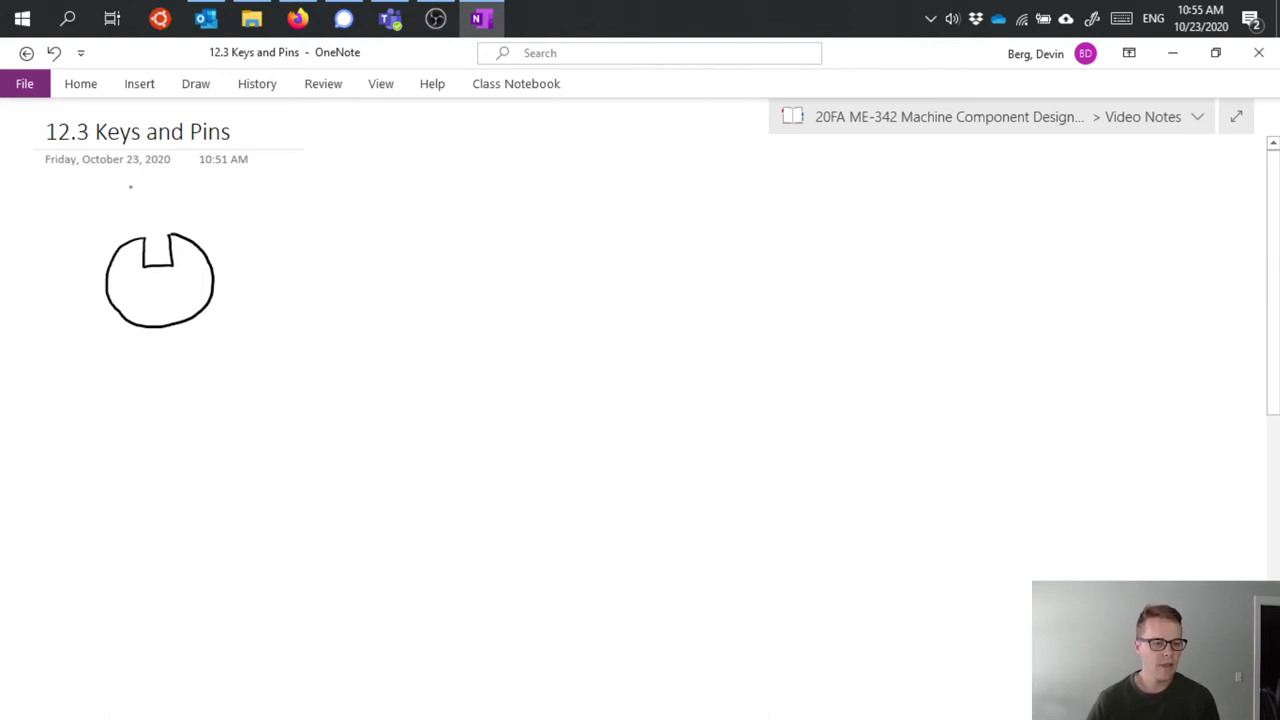
- Draw the hub outline, the key in its slot, a centre mark and a curved torque arrow
{"action": "mouse_move", "coordinate": [131, 185]}
{"action": "left_mouse_down"}
{"action": "mouse_move", "coordinate": [77, 212]}
{"action": "mouse_move", "coordinate": [56, 264]}
{"action": "mouse_move", "coordinate": [50, 345]}
{"action": "mouse_move", "coordinate": [147, 386]}
{"action": "mouse_move", "coordinate": [224, 376]}
{"action": "mouse_move", "coordinate": [256, 355]}
{"action": "mouse_move", "coordinate": [278, 313]}
{"action": "mouse_move", "coordinate": [272, 258]}
{"action": "mouse_move", "coordinate": [193, 190]}
{"action": "mouse_move", "coordinate": [120, 185]}
{"action": "left_mouse_up"}
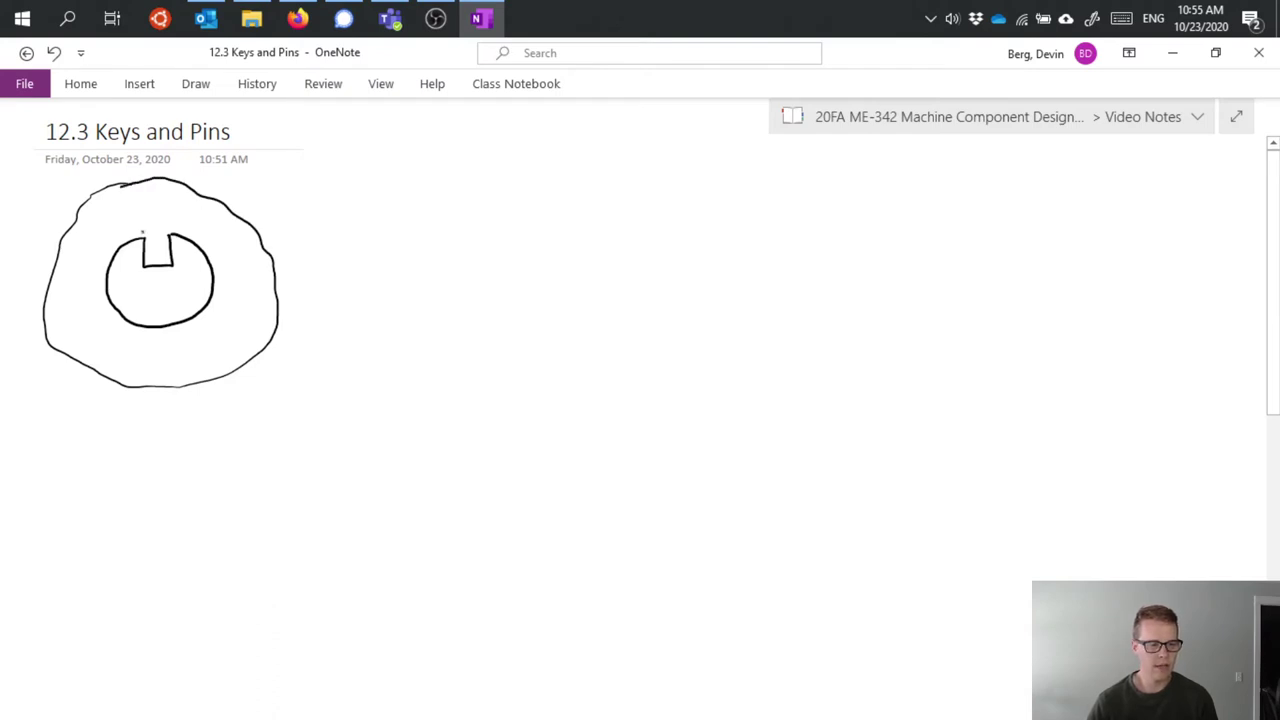
{"action": "mouse_move", "coordinate": [141, 231]}
{"action": "left_mouse_down"}
{"action": "mouse_move", "coordinate": [165, 208]}
{"action": "mouse_move", "coordinate": [166, 233]}
{"action": "mouse_move", "coordinate": [207, 245]}
{"action": "mouse_move", "coordinate": [219, 285]}
{"action": "mouse_move", "coordinate": [208, 318]}
{"action": "mouse_move", "coordinate": [149, 334]}
{"action": "mouse_move", "coordinate": [113, 325]}
{"action": "mouse_move", "coordinate": [105, 260]}
{"action": "mouse_move", "coordinate": [140, 229]}
{"action": "left_mouse_up"}
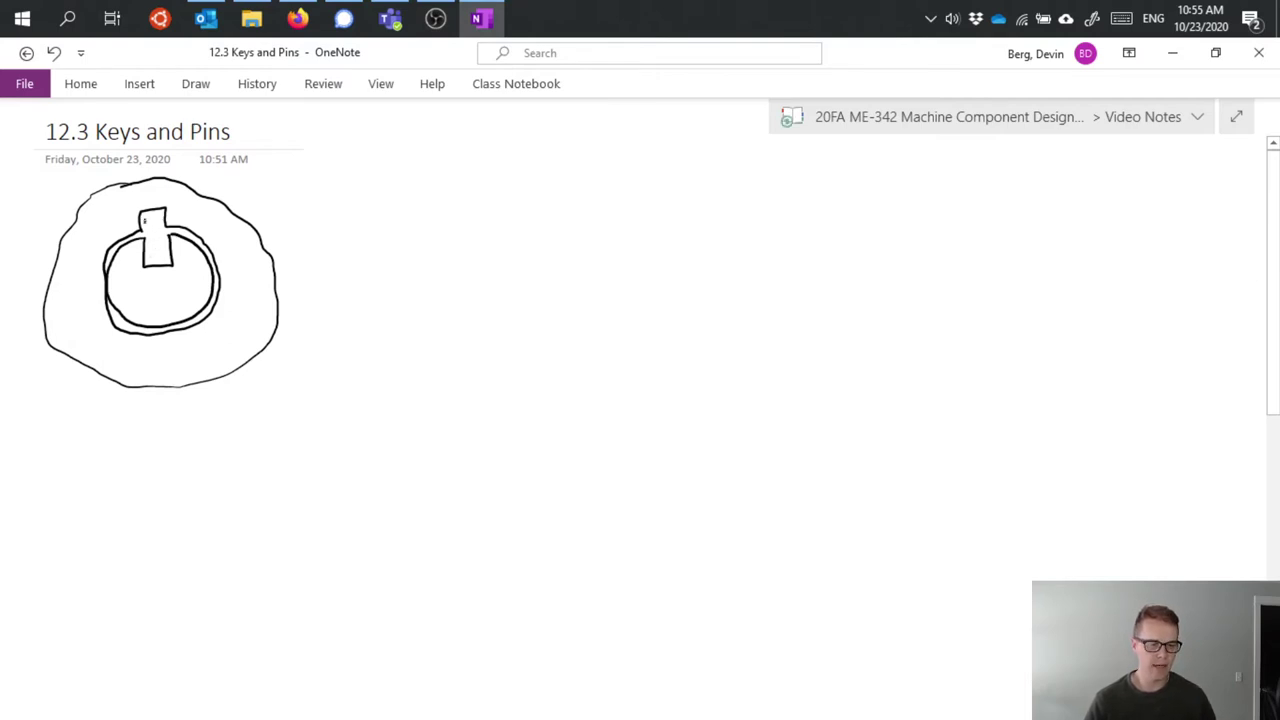
{"action": "mouse_move", "coordinate": [144, 221]}
{"action": "left_mouse_down"}
{"action": "mouse_move", "coordinate": [148, 262]}
{"action": "mouse_move", "coordinate": [168, 262]}
{"action": "mouse_move", "coordinate": [163, 217]}
{"action": "mouse_move", "coordinate": [145, 215]}
{"action": "left_mouse_up"}
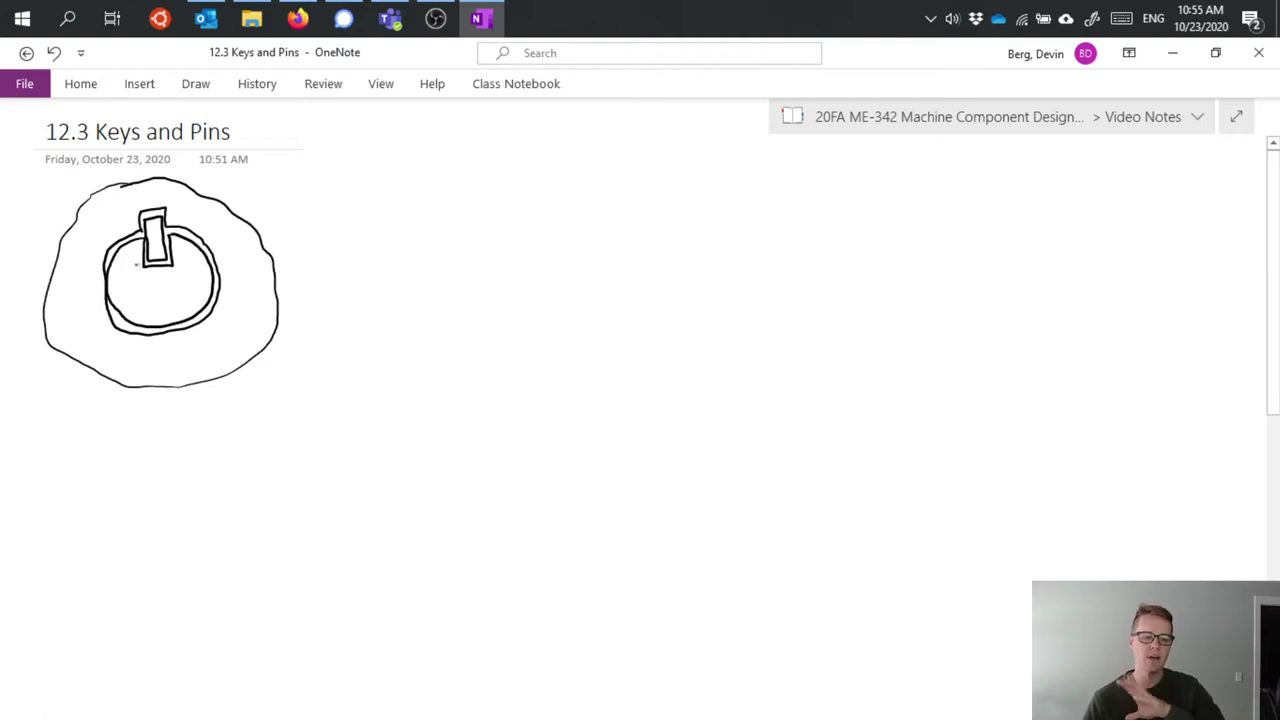
{"action": "mouse_move", "coordinate": [158, 277]}
{"action": "left_mouse_down"}
{"action": "mouse_move", "coordinate": [158, 292]}
{"action": "mouse_move", "coordinate": [184, 298]}
{"action": "left_mouse_up"}
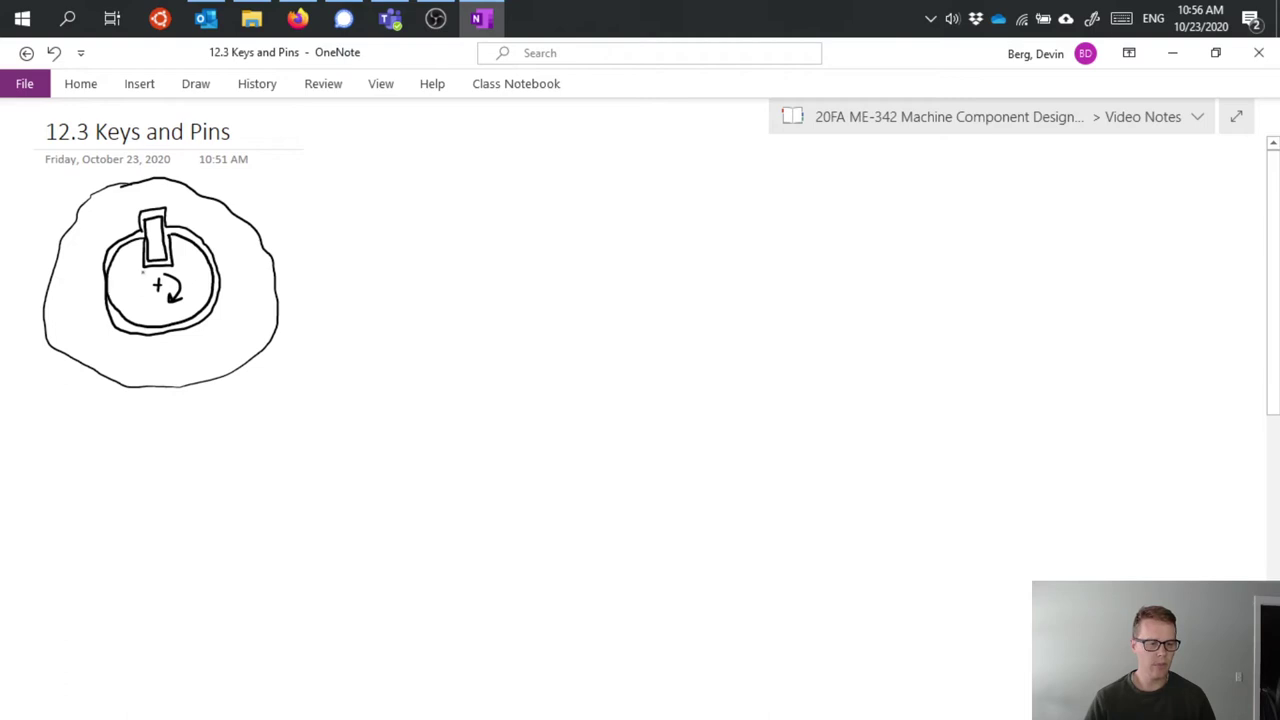
- Ink force arrows and d/4 labels inside the shaft circle, then handwrite 'shaft:' to its right
{"action": "mouse_move", "coordinate": [127, 275]}
{"action": "left_mouse_down"}
{"action": "mouse_move", "coordinate": [183, 265]}
{"action": "mouse_move", "coordinate": [178, 279]}
{"action": "mouse_move", "coordinate": [190, 266]}
{"action": "mouse_move", "coordinate": [204, 282]}
{"action": "left_mouse_up"}
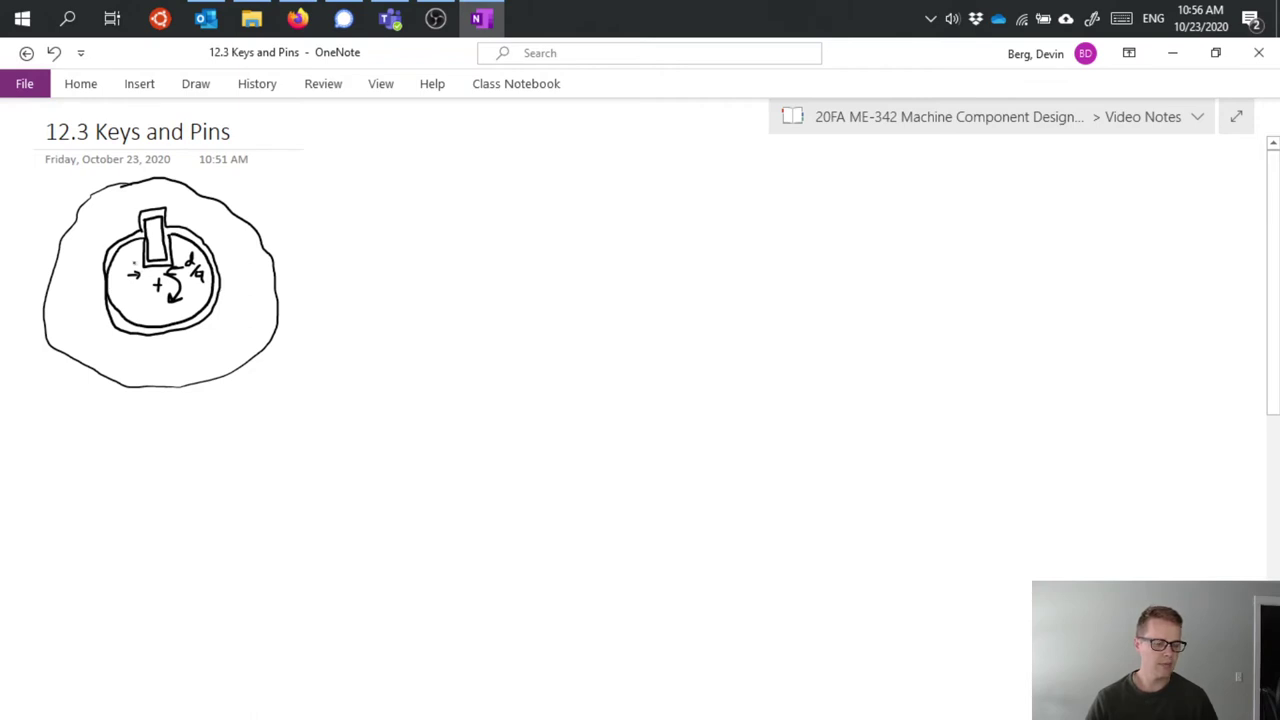
{"action": "mouse_move", "coordinate": [134, 262]}
{"action": "left_mouse_down"}
{"action": "mouse_move", "coordinate": [133, 273]}
{"action": "mouse_move", "coordinate": [142, 243]}
{"action": "mouse_move", "coordinate": [121, 255]}
{"action": "mouse_move", "coordinate": [140, 252]}
{"action": "left_mouse_up"}
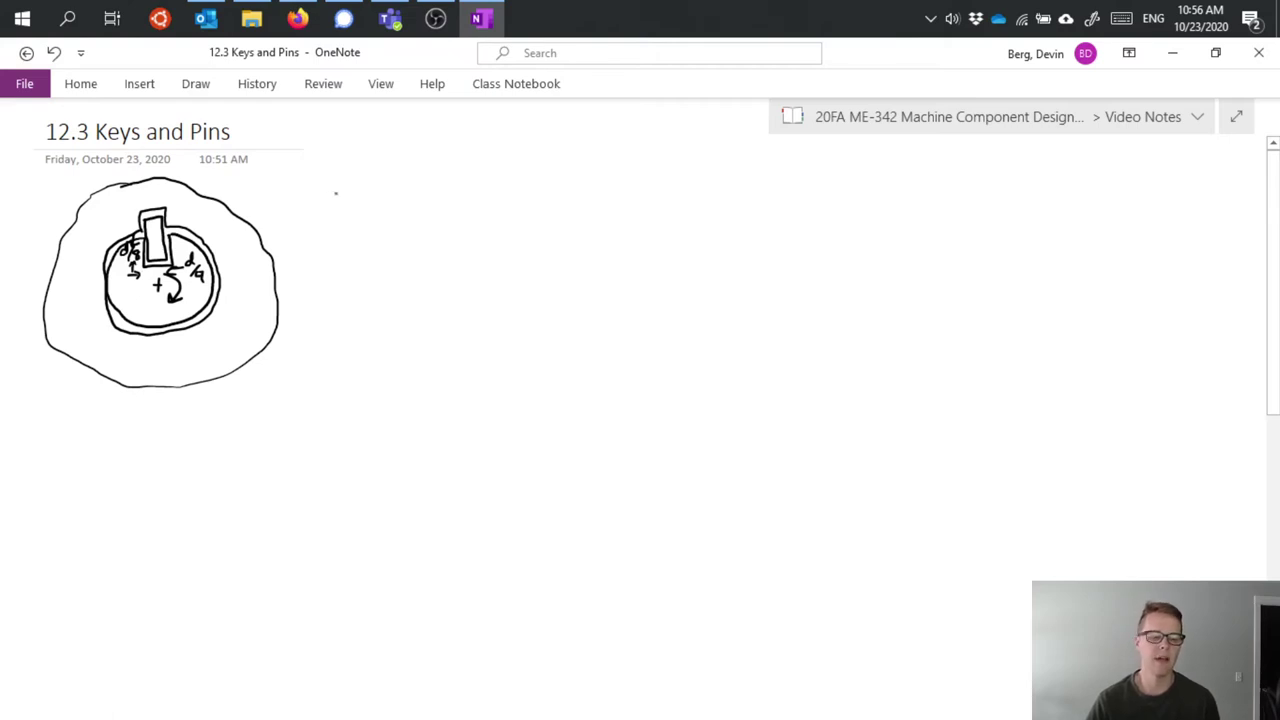
{"action": "mouse_move", "coordinate": [338, 190]}
{"action": "left_mouse_down"}
{"action": "mouse_move", "coordinate": [324, 205]}
{"action": "mouse_move", "coordinate": [386, 188]}
{"action": "mouse_move", "coordinate": [390, 204]}
{"action": "left_mouse_up"}
{"action": "mouse_move", "coordinate": [372, 194]}
{"action": "left_mouse_down"}
{"action": "mouse_move", "coordinate": [400, 190]}
{"action": "mouse_move", "coordinate": [376, 194]}
{"action": "left_mouse_up"}
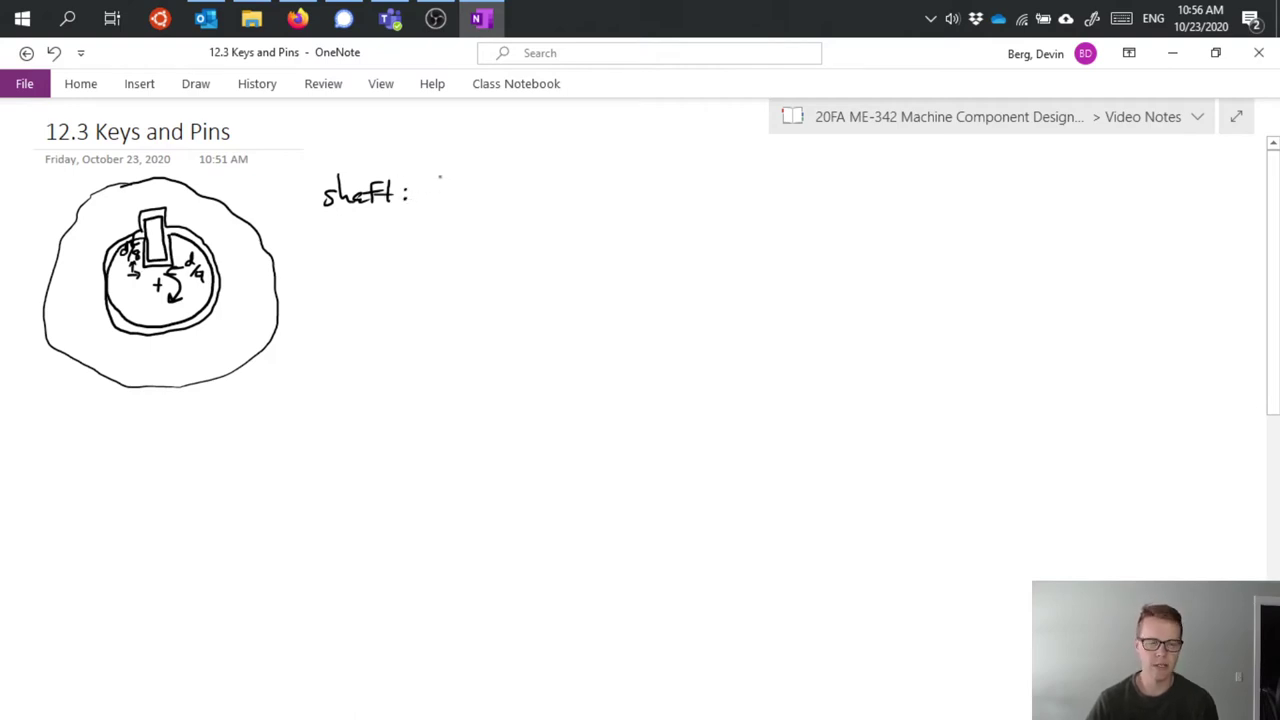
- Handwrite the shaft torque equation T = πd³/16 (0.58 Sy) after 'shaft:'
{"action": "mouse_move", "coordinate": [433, 177]}
{"action": "left_mouse_down"}
{"action": "mouse_move", "coordinate": [467, 176]}
{"action": "mouse_move", "coordinate": [449, 200]}
{"action": "mouse_move", "coordinate": [485, 185]}
{"action": "left_mouse_up"}
{"action": "left_click_drag", "start_coordinate": [471, 194], "coordinate": [485, 193]}
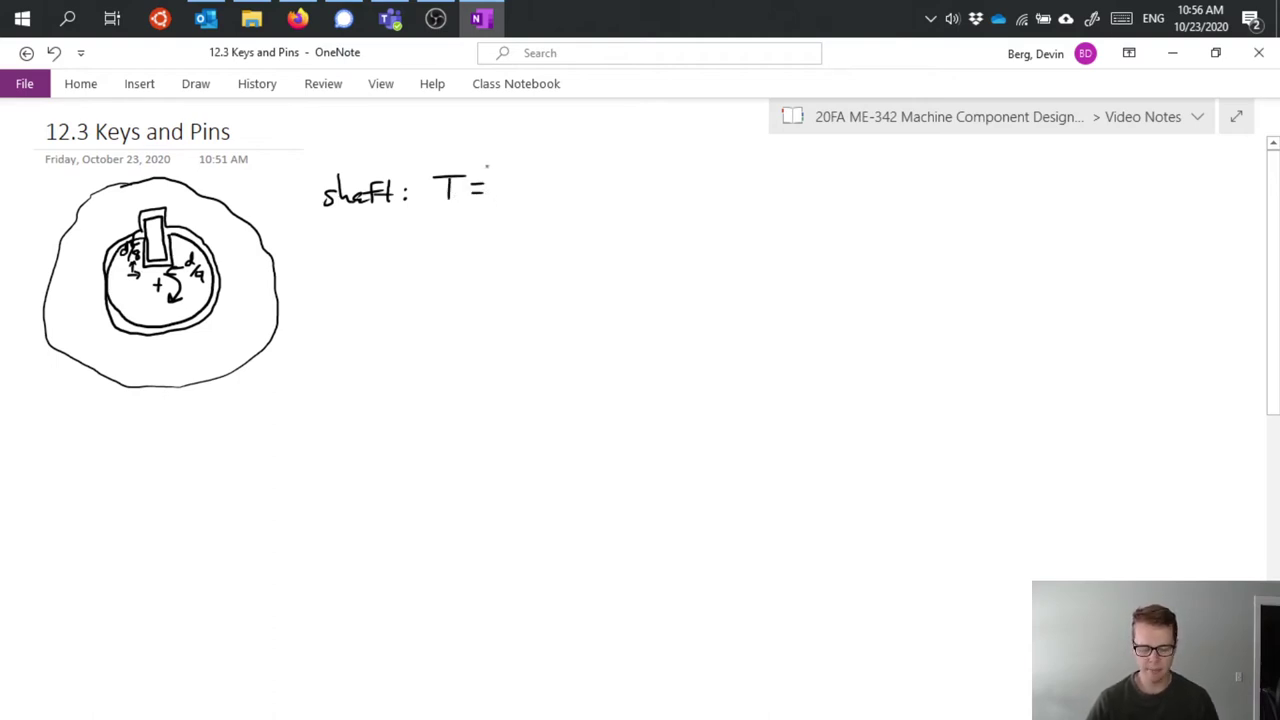
{"action": "mouse_move", "coordinate": [489, 167]}
{"action": "left_mouse_down"}
{"action": "mouse_move", "coordinate": [541, 172]}
{"action": "mouse_move", "coordinate": [551, 145]}
{"action": "left_mouse_up"}
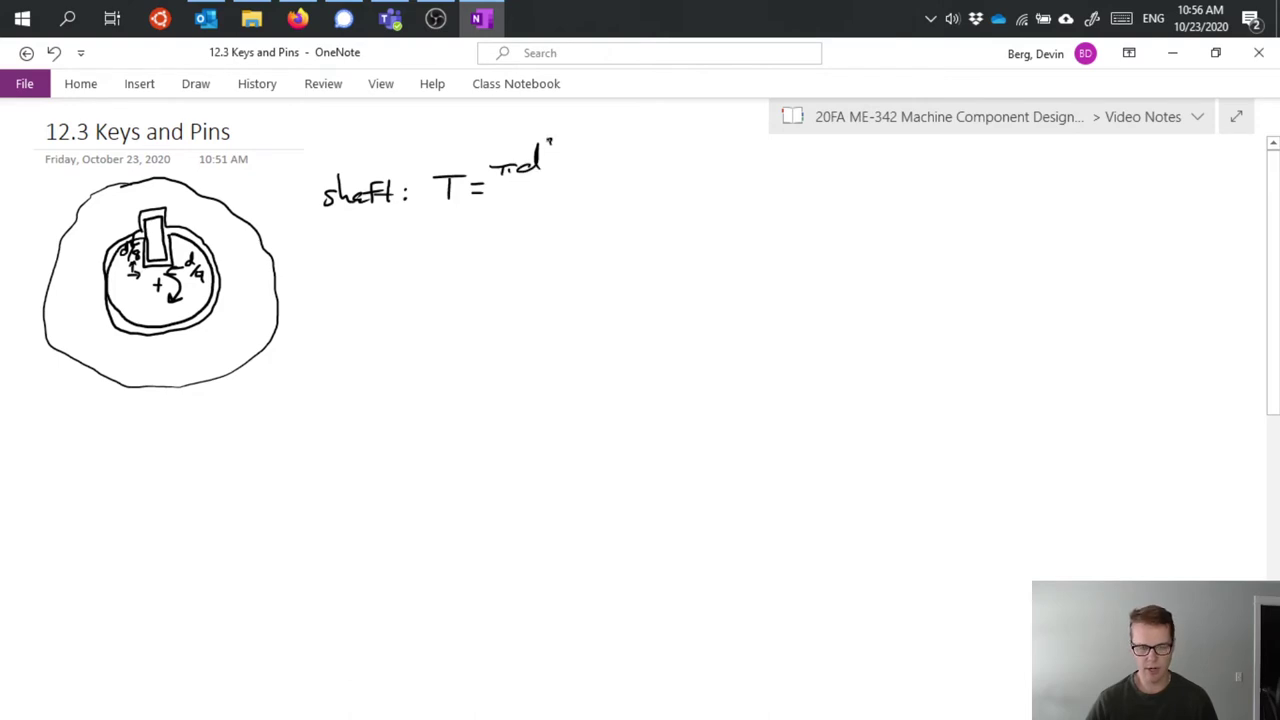
{"action": "mouse_move", "coordinate": [491, 183]}
{"action": "left_mouse_down"}
{"action": "mouse_move", "coordinate": [551, 180]}
{"action": "mouse_move", "coordinate": [512, 201]}
{"action": "mouse_move", "coordinate": [568, 195]}
{"action": "left_mouse_up"}
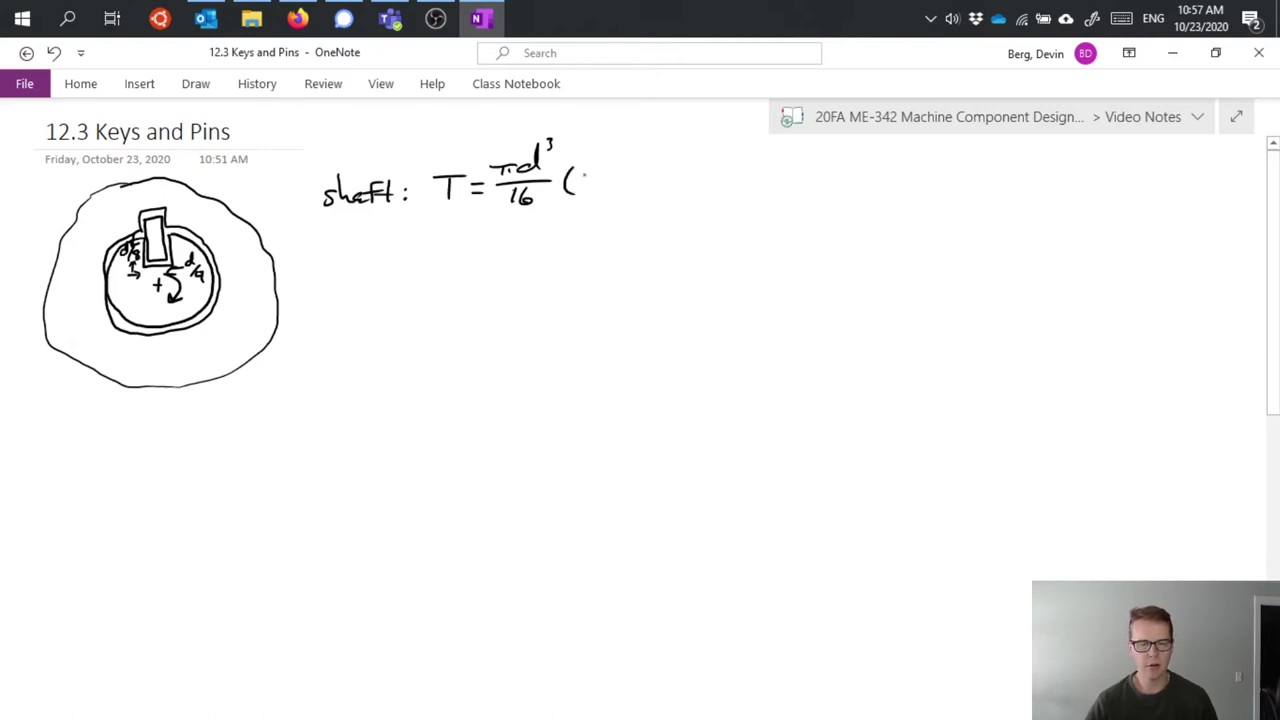
{"action": "left_click_drag", "start_coordinate": [592, 176], "coordinate": [668, 190]}
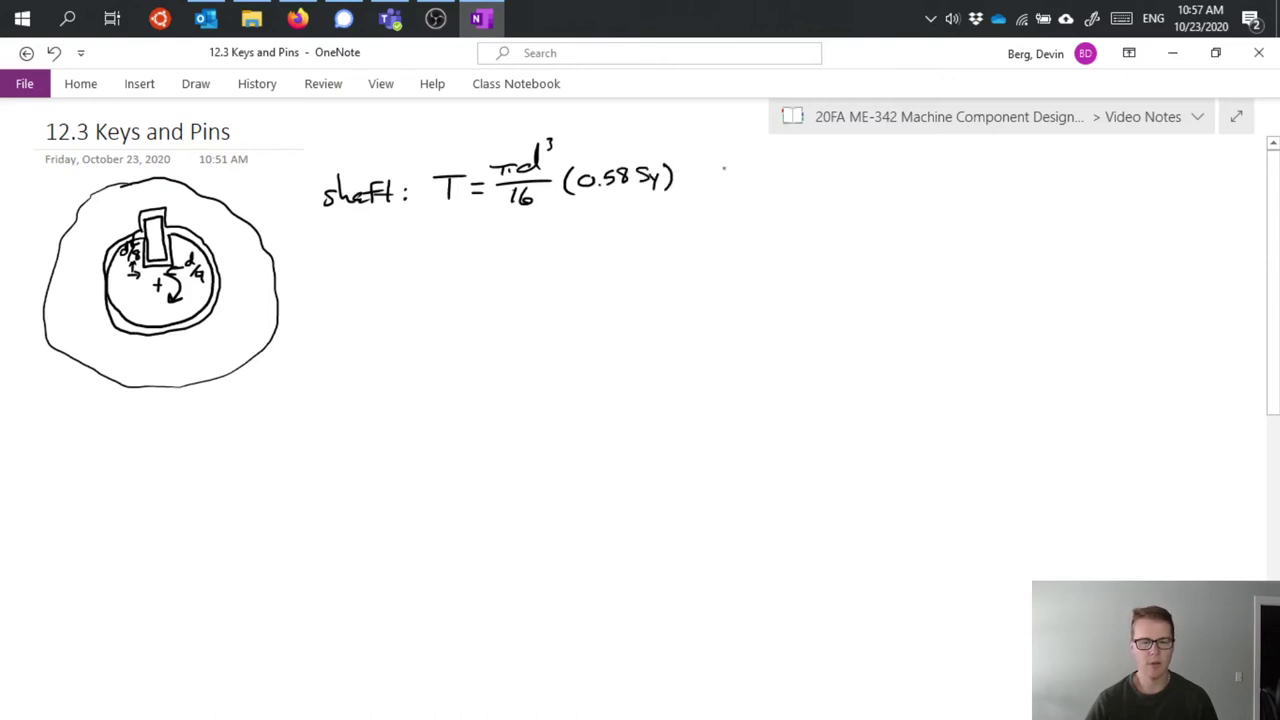
- Add the note 'assume Ssy = 0.58Sy' and write 'Key' on the next line
{"action": "mouse_move", "coordinate": [746, 182]}
{"action": "left_mouse_down"}
{"action": "mouse_move", "coordinate": [731, 194]}
{"action": "mouse_move", "coordinate": [830, 170]}
{"action": "mouse_move", "coordinate": [890, 194]}
{"action": "mouse_move", "coordinate": [919, 170]}
{"action": "left_mouse_up"}
{"action": "mouse_move", "coordinate": [906, 179]}
{"action": "left_mouse_down"}
{"action": "mouse_move", "coordinate": [966, 162]}
{"action": "mouse_move", "coordinate": [990, 190]}
{"action": "left_mouse_up"}
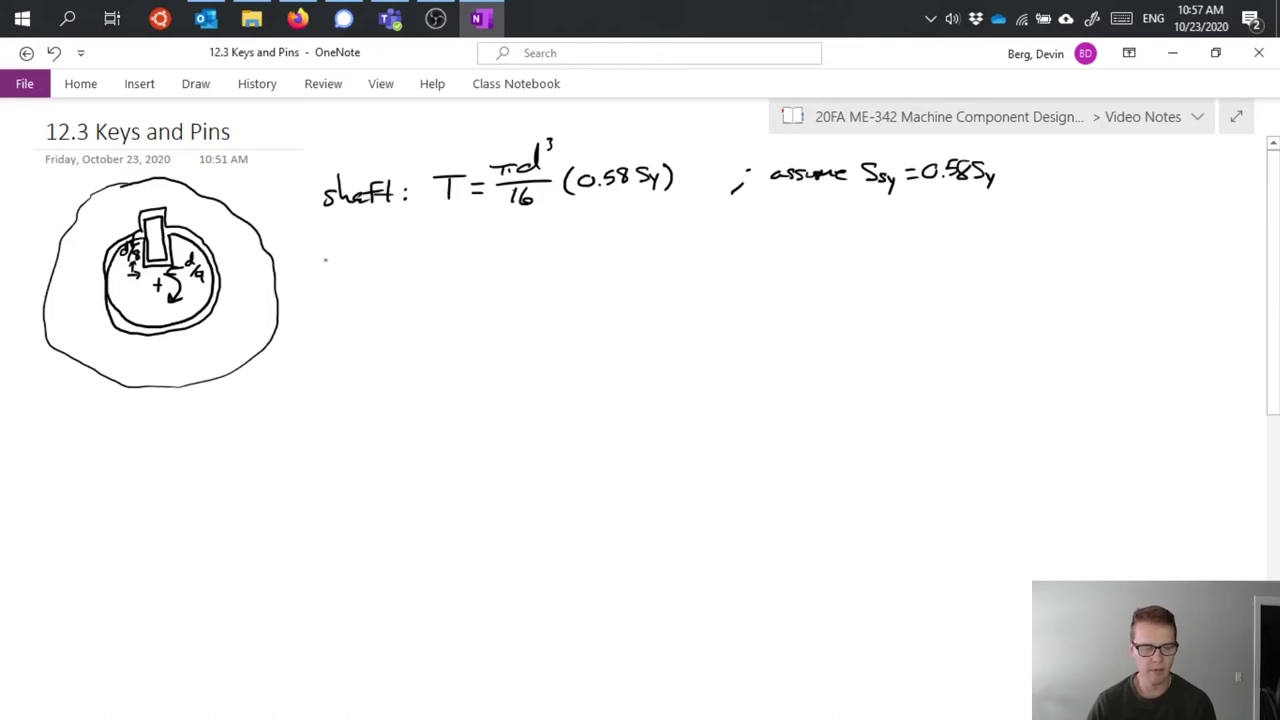
{"action": "left_click_drag", "start_coordinate": [324, 258], "coordinate": [363, 268]}
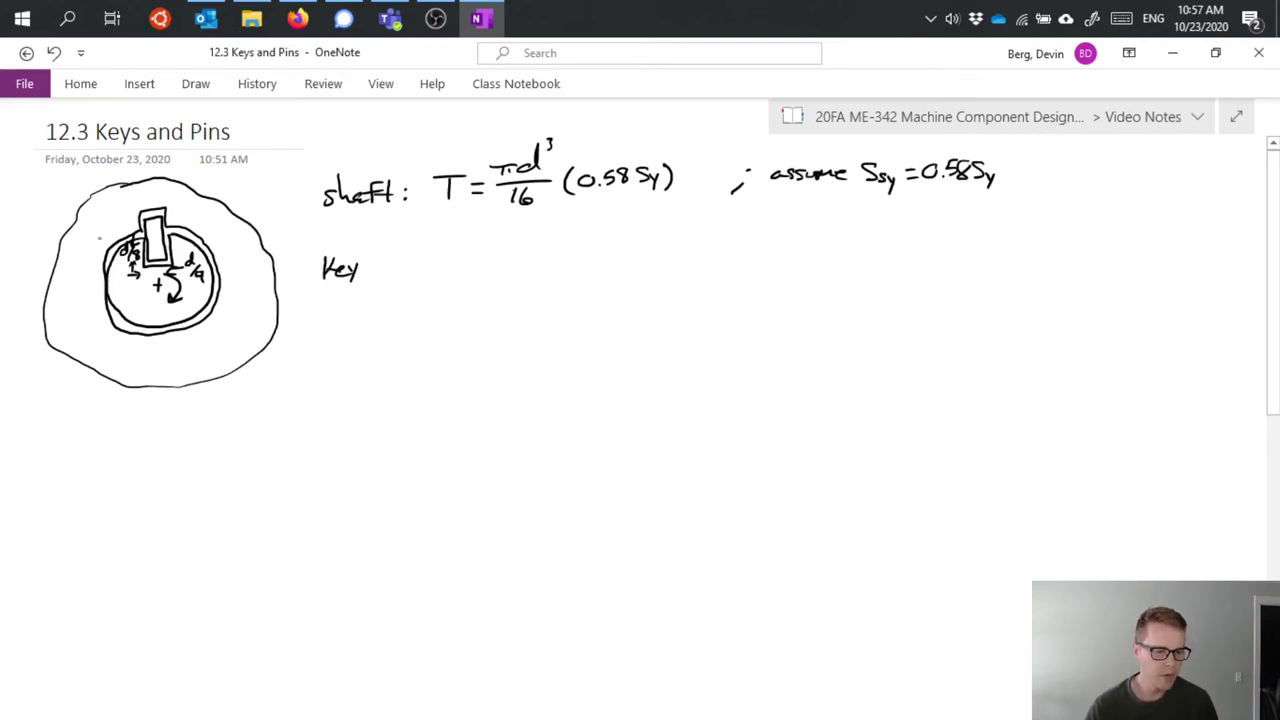
- Mark the key's shear line and acting force in red on the sketch
{"action": "left_click", "coordinate": [193, 86]}
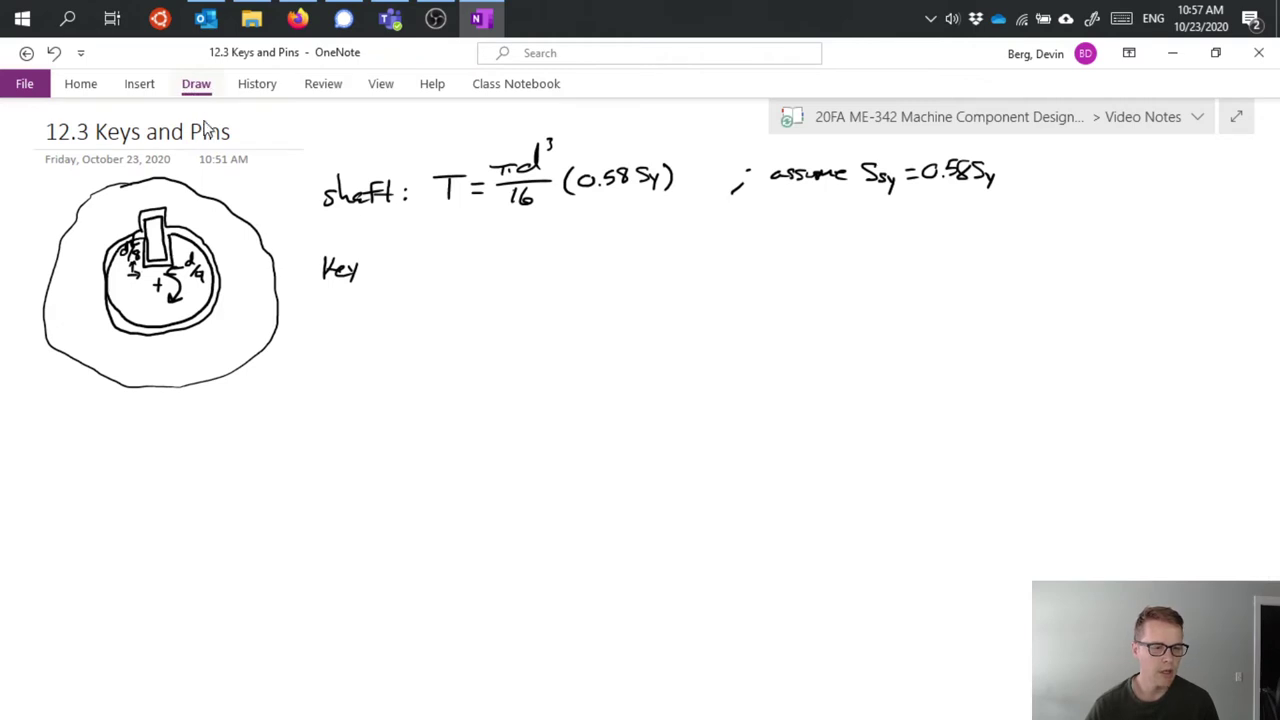
{"action": "left_click", "coordinate": [245, 152]}
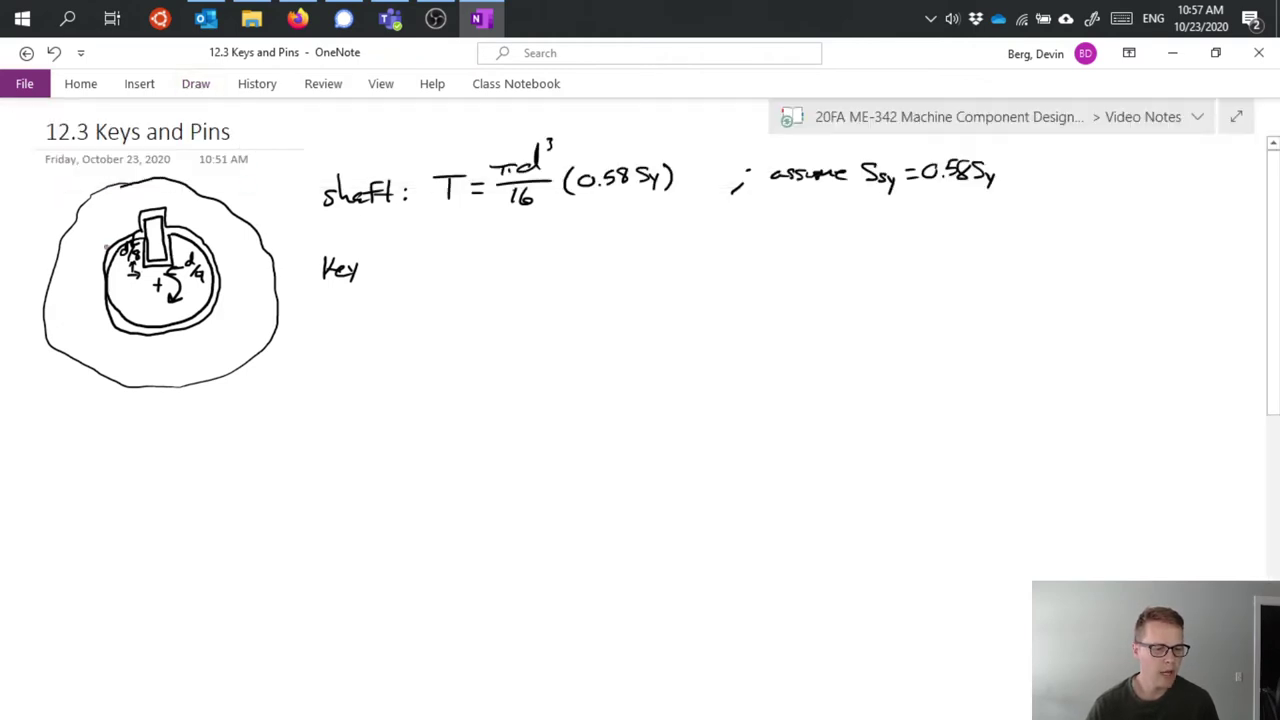
{"action": "mouse_move", "coordinate": [100, 246]}
{"action": "left_mouse_down"}
{"action": "mouse_move", "coordinate": [204, 218]}
{"action": "mouse_move", "coordinate": [176, 230]}
{"action": "left_mouse_up"}
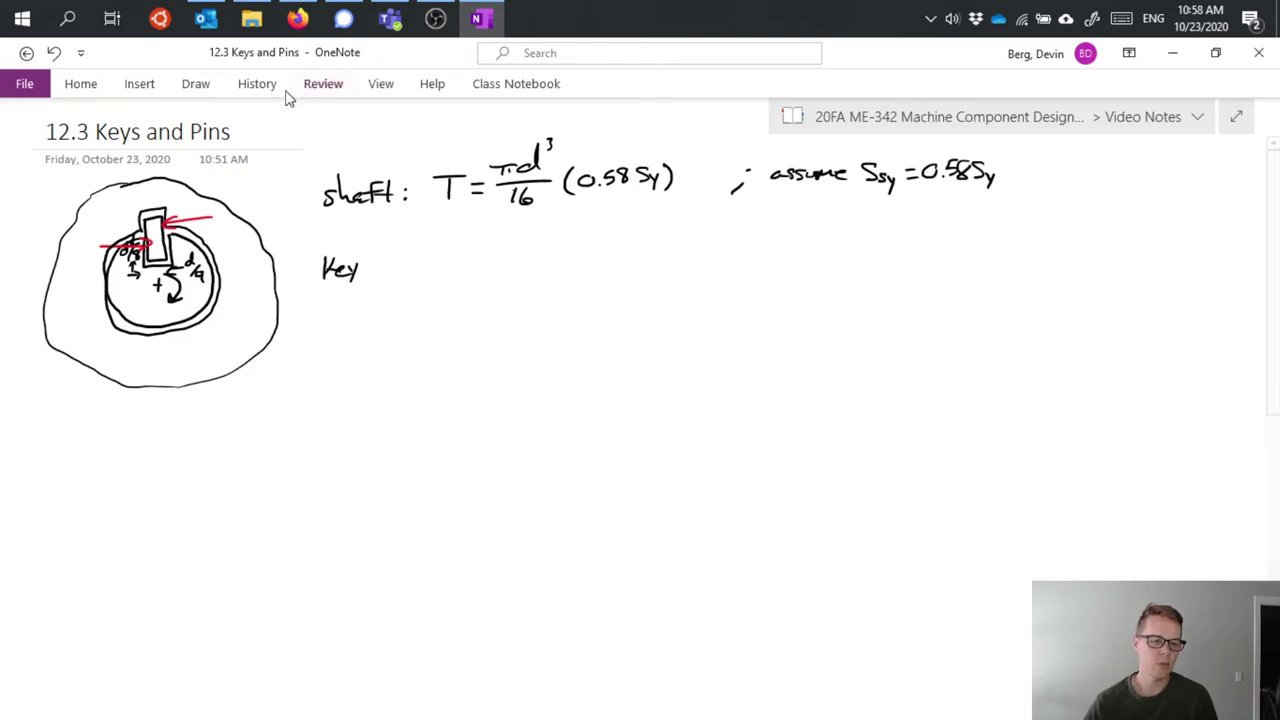
- Switch back to the black pen and write ', compression' after Key
{"action": "left_click", "coordinate": [197, 88]}
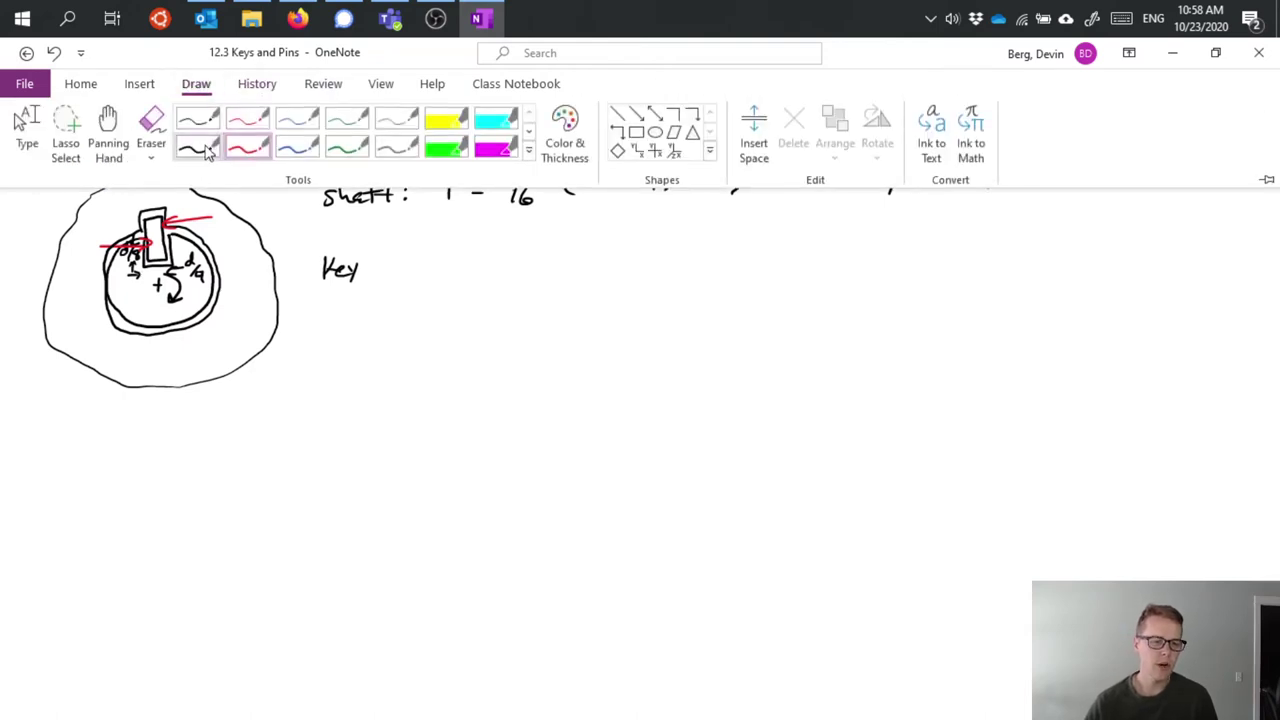
{"action": "left_click", "coordinate": [207, 148]}
{"action": "mouse_move", "coordinate": [367, 272]}
{"action": "left_mouse_down"}
{"action": "mouse_move", "coordinate": [364, 283]}
{"action": "mouse_move", "coordinate": [417, 266]}
{"action": "mouse_move", "coordinate": [417, 282]}
{"action": "mouse_move", "coordinate": [434, 249]}
{"action": "mouse_move", "coordinate": [507, 254]}
{"action": "left_mouse_up"}
{"action": "scroll", "coordinate": [418, 270], "scroll_direction": "down", "scroll_amount": 1}
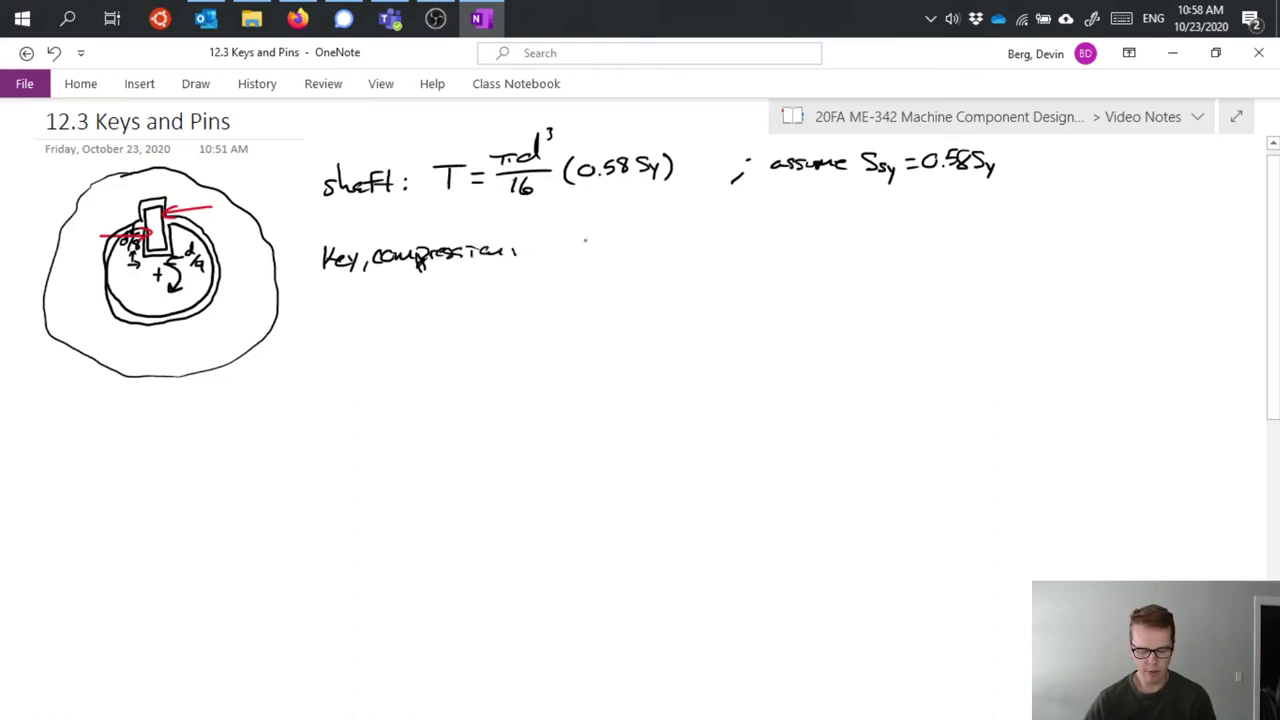
- Handwrite the key compression torque equation T = Sy·(Ld/8)·(d/2) = Sy Ld²/16
{"action": "mouse_move", "coordinate": [533, 240]}
{"action": "left_mouse_down"}
{"action": "mouse_move", "coordinate": [568, 237]}
{"action": "mouse_move", "coordinate": [546, 266]}
{"action": "left_mouse_up"}
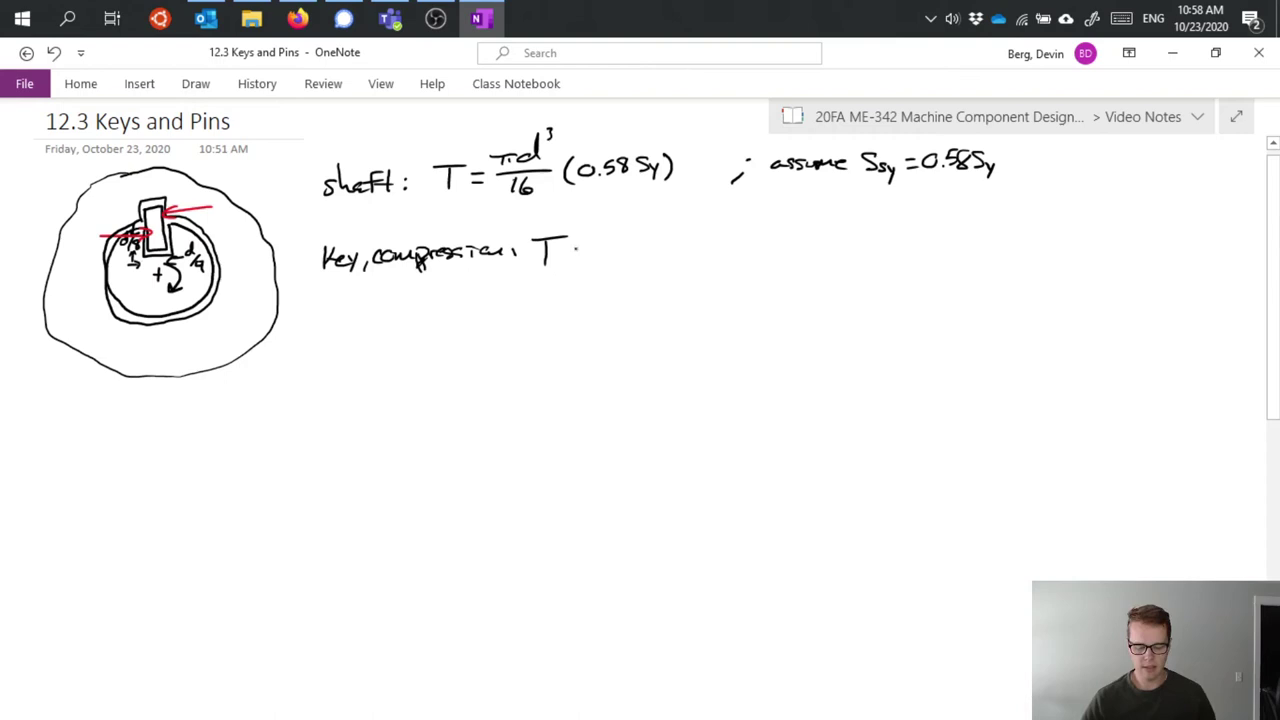
{"action": "left_click_drag", "start_coordinate": [575, 247], "coordinate": [590, 246]}
{"action": "left_click_drag", "start_coordinate": [576, 255], "coordinate": [614, 268]}
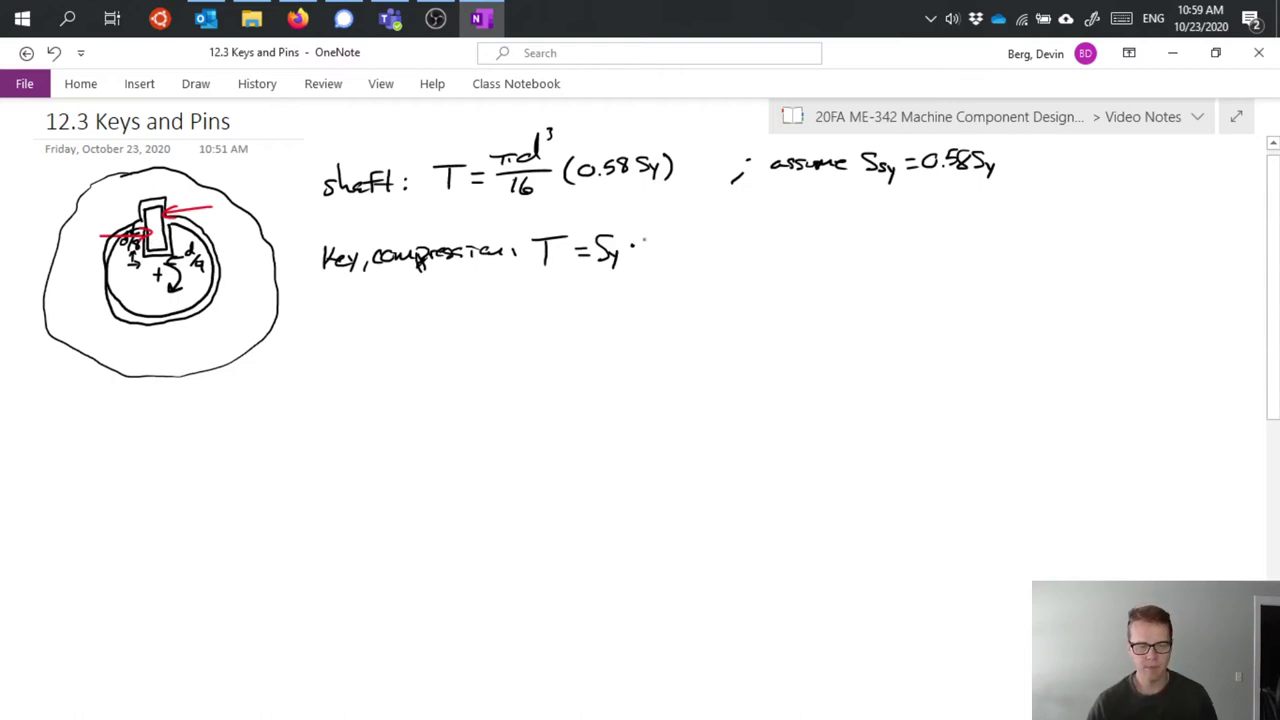
{"action": "left_click_drag", "start_coordinate": [645, 227], "coordinate": [674, 245]}
{"action": "left_click_drag", "start_coordinate": [655, 252], "coordinate": [658, 262]}
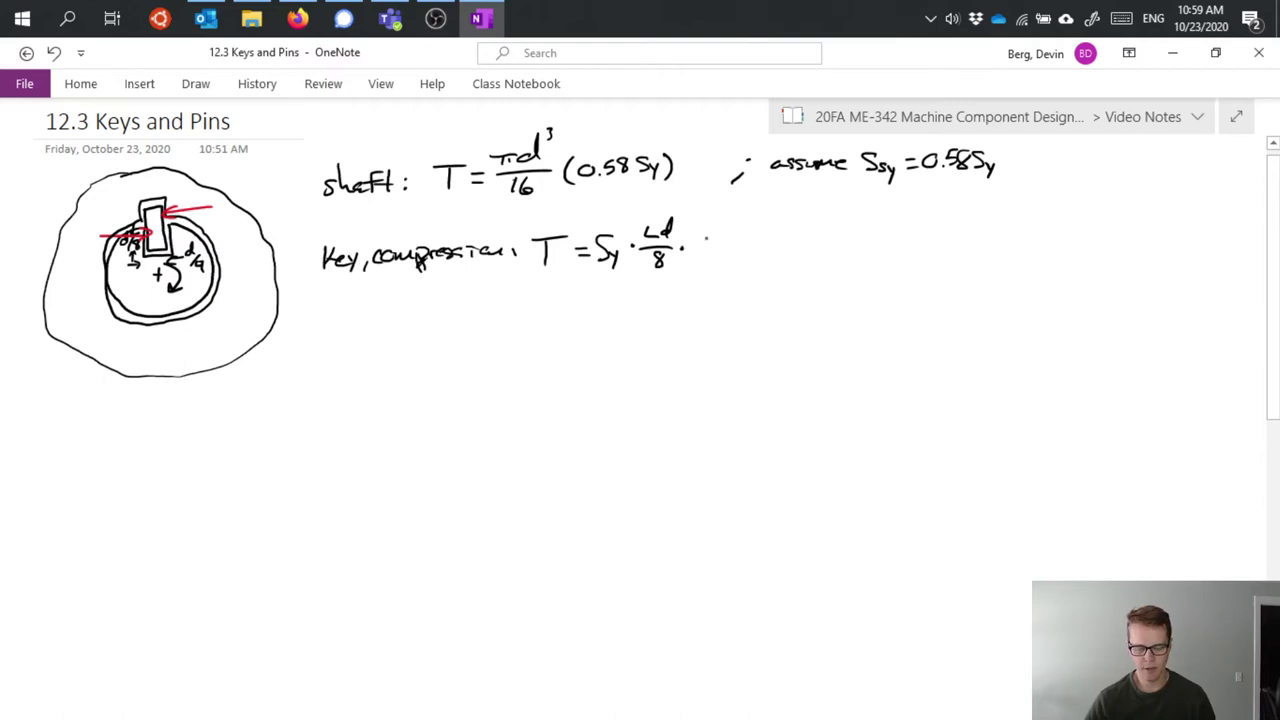
{"action": "mouse_move", "coordinate": [713, 230]}
{"action": "left_mouse_down"}
{"action": "mouse_move", "coordinate": [702, 241]}
{"action": "mouse_move", "coordinate": [723, 245]}
{"action": "mouse_move", "coordinate": [722, 265]}
{"action": "left_mouse_up"}
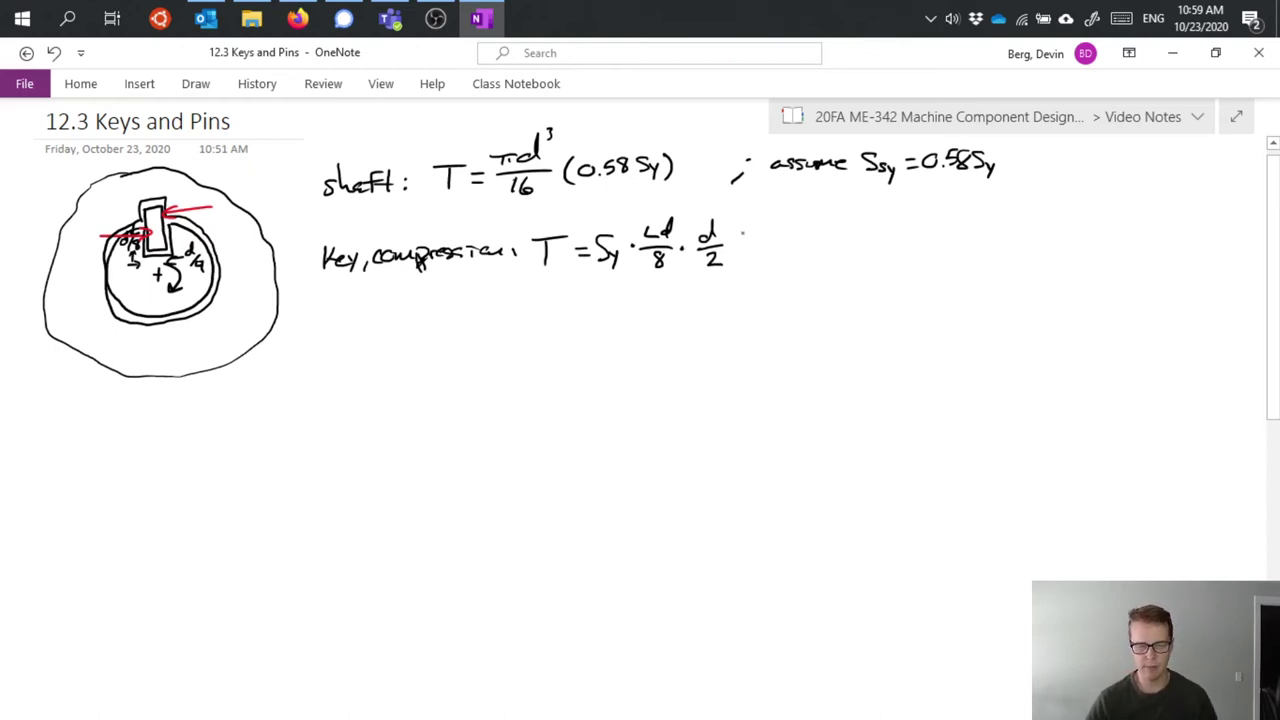
{"action": "left_click_drag", "start_coordinate": [738, 240], "coordinate": [752, 239]}
{"action": "mouse_move", "coordinate": [740, 249]}
{"action": "left_mouse_down"}
{"action": "mouse_move", "coordinate": [776, 228]}
{"action": "mouse_move", "coordinate": [768, 246]}
{"action": "mouse_move", "coordinate": [791, 262]}
{"action": "left_mouse_up"}
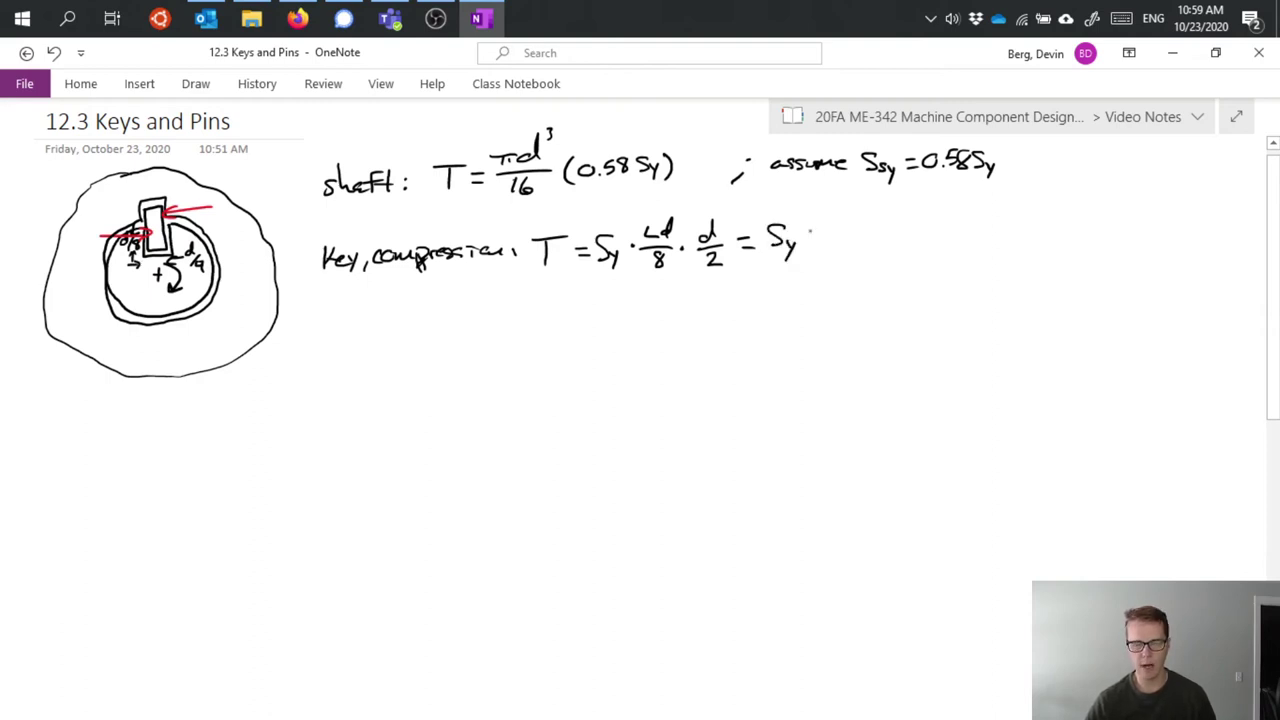
{"action": "left_click_drag", "start_coordinate": [810, 216], "coordinate": [832, 227]}
{"action": "mouse_move", "coordinate": [842, 208]}
{"action": "left_mouse_down"}
{"action": "mouse_move", "coordinate": [842, 228]}
{"action": "mouse_move", "coordinate": [858, 213]}
{"action": "mouse_move", "coordinate": [851, 236]}
{"action": "mouse_move", "coordinate": [817, 258]}
{"action": "mouse_move", "coordinate": [831, 250]}
{"action": "left_mouse_up"}
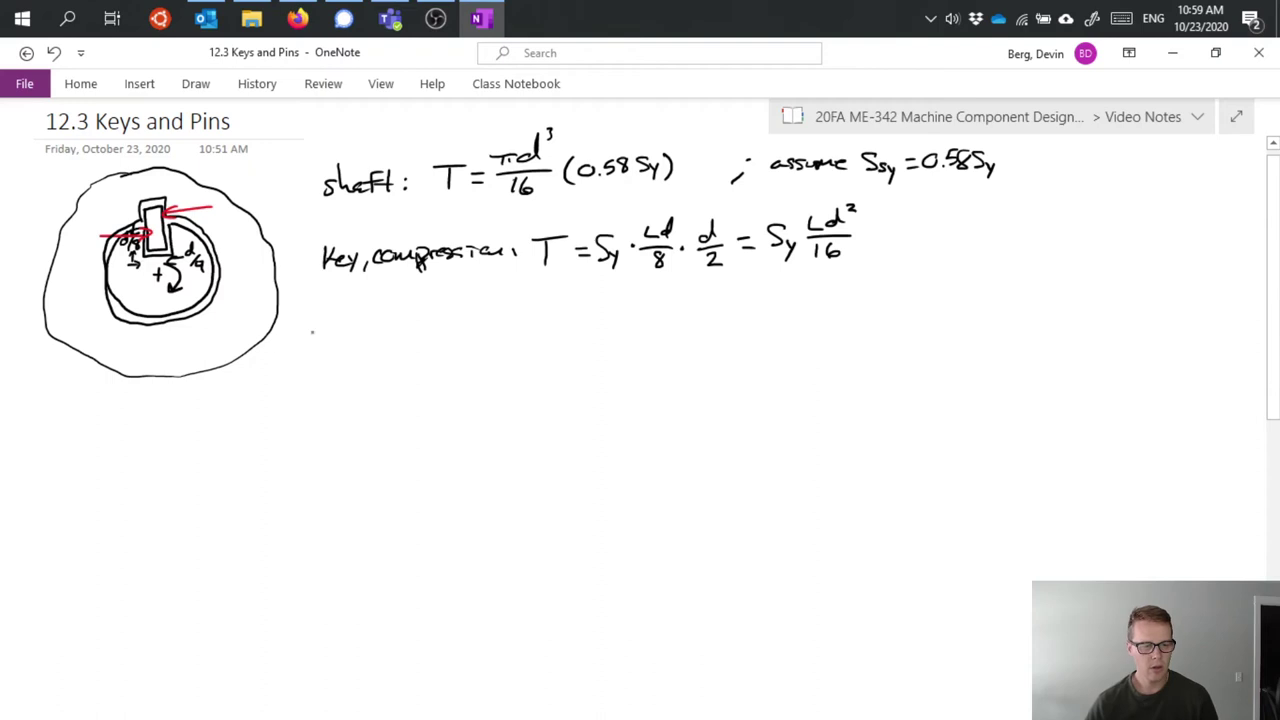
- Write 'Key, shear :' on the line beneath the compression equation
{"action": "left_click_drag", "start_coordinate": [321, 323], "coordinate": [321, 341]}
{"action": "left_click_drag", "start_coordinate": [331, 318], "coordinate": [334, 340]}
{"action": "left_click_drag", "start_coordinate": [336, 334], "coordinate": [351, 336]}
{"action": "mouse_move", "coordinate": [360, 334]}
{"action": "left_mouse_down"}
{"action": "mouse_move", "coordinate": [358, 345]}
{"action": "mouse_move", "coordinate": [373, 332]}
{"action": "left_mouse_up"}
{"action": "mouse_move", "coordinate": [387, 310]}
{"action": "left_mouse_down"}
{"action": "mouse_move", "coordinate": [384, 334]}
{"action": "mouse_move", "coordinate": [404, 330]}
{"action": "left_mouse_up"}
{"action": "left_click_drag", "start_coordinate": [418, 322], "coordinate": [420, 330]}
{"action": "left_click_drag", "start_coordinate": [423, 330], "coordinate": [411, 330]}
{"action": "left_click_drag", "start_coordinate": [510, 250], "coordinate": [518, 257]}
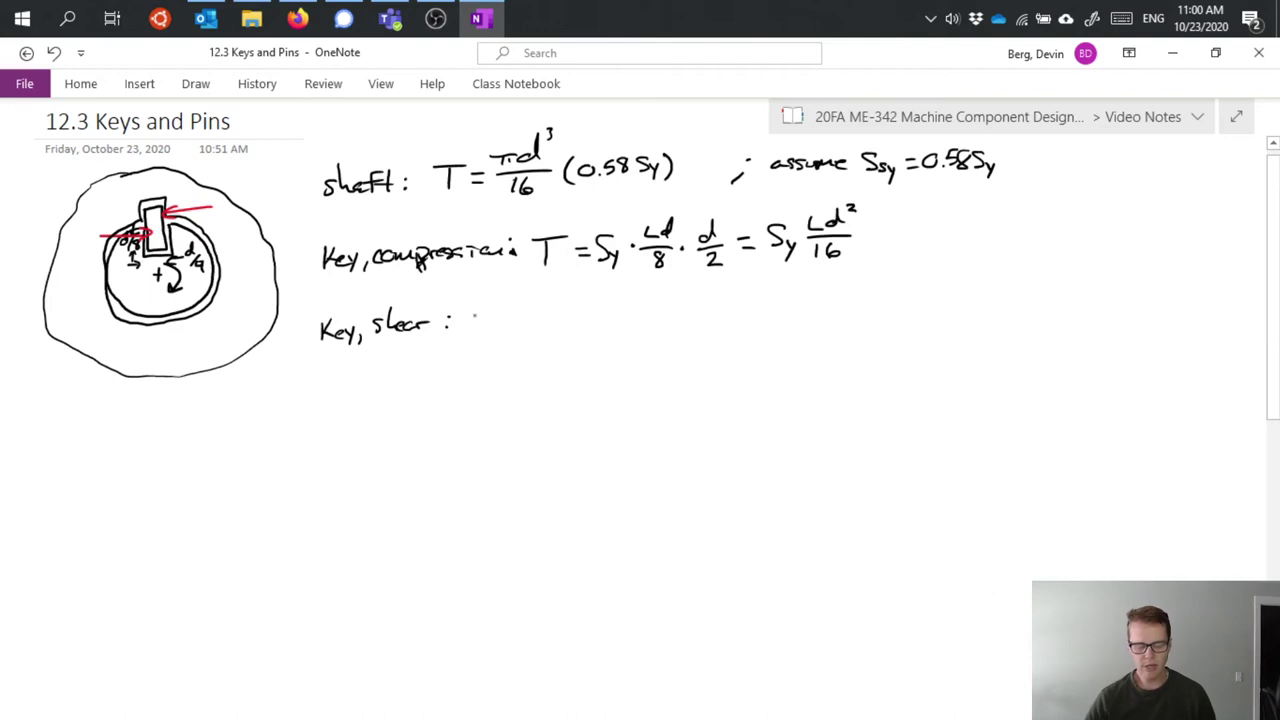
- Write the left side of the shear torque equation, T = 0.58Sy·(Ld/4)·(d/2)
{"action": "left_click_drag", "start_coordinate": [467, 313], "coordinate": [499, 312]}
{"action": "mouse_move", "coordinate": [484, 316]}
{"action": "left_mouse_down"}
{"action": "mouse_move", "coordinate": [486, 338]}
{"action": "mouse_move", "coordinate": [518, 320]}
{"action": "left_mouse_up"}
{"action": "mouse_move", "coordinate": [506, 329]}
{"action": "left_mouse_down"}
{"action": "mouse_move", "coordinate": [574, 310]}
{"action": "mouse_move", "coordinate": [567, 331]}
{"action": "mouse_move", "coordinate": [586, 328]}
{"action": "mouse_move", "coordinate": [592, 310]}
{"action": "left_mouse_up"}
{"action": "left_click", "coordinate": [556, 328]}
{"action": "left_click_drag", "start_coordinate": [612, 308], "coordinate": [599, 328]}
{"action": "left_click_drag", "start_coordinate": [612, 320], "coordinate": [618, 328]}
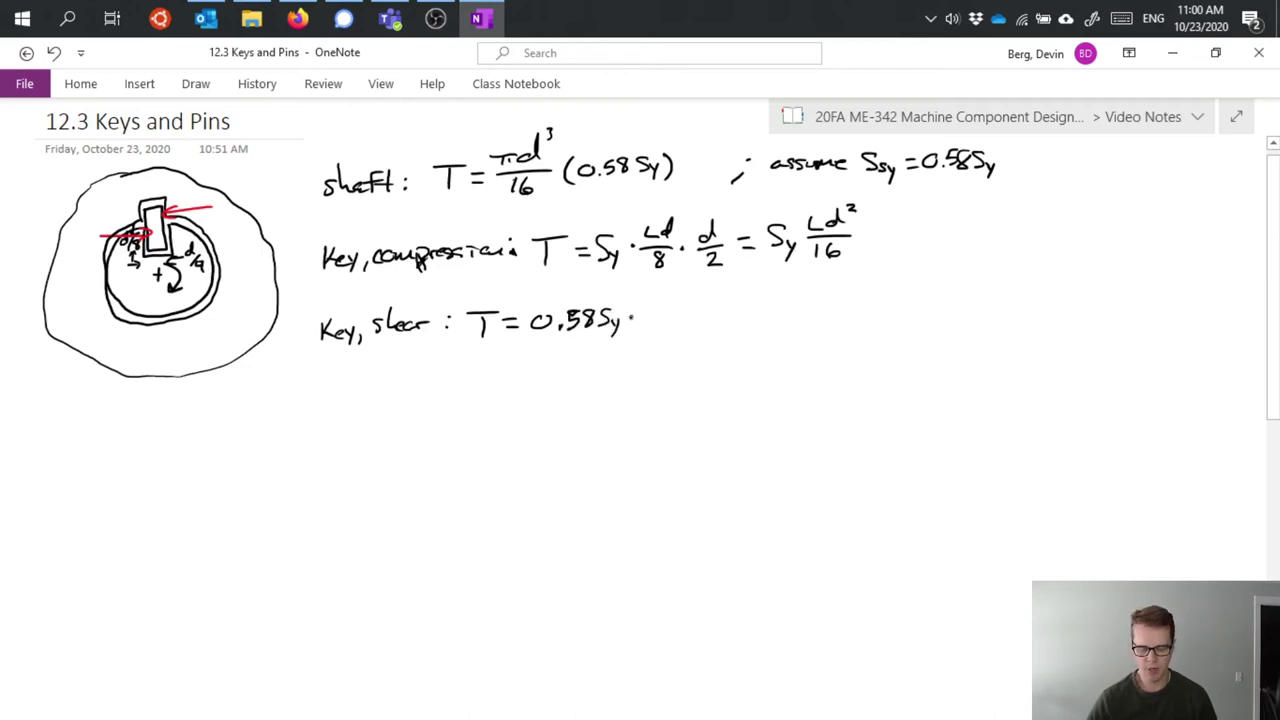
{"action": "left_click", "coordinate": [631, 321]}
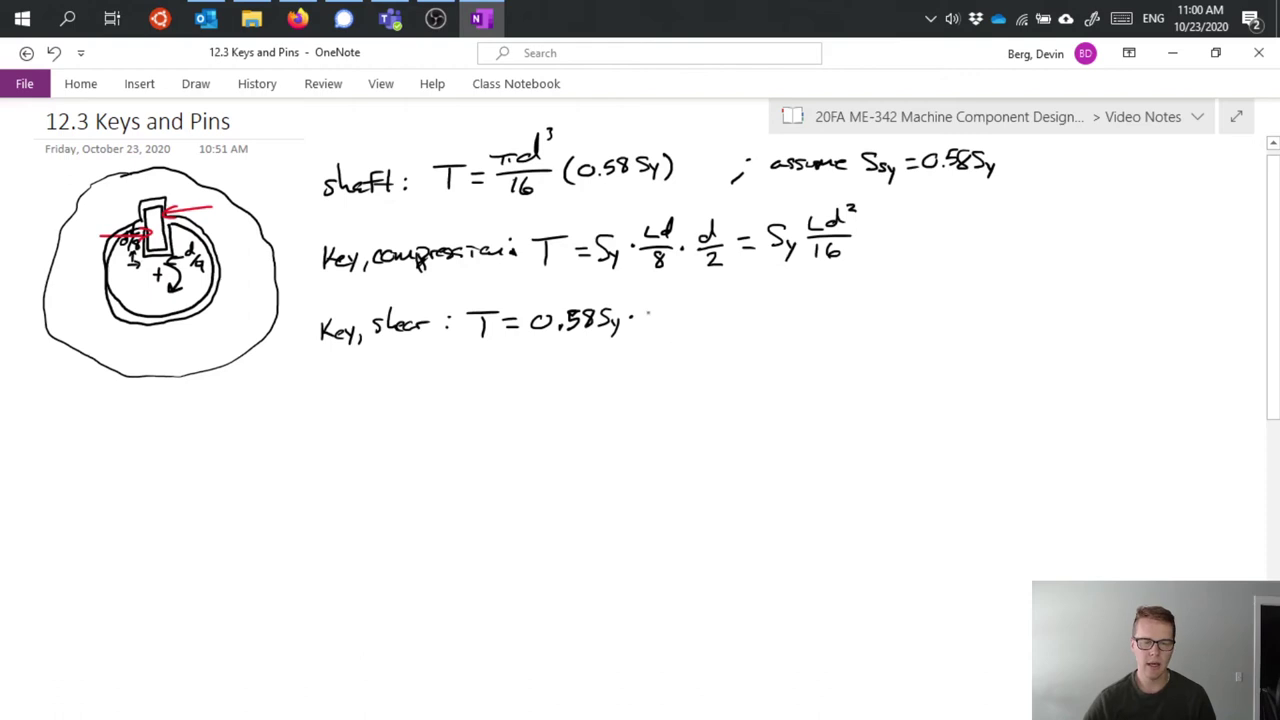
{"action": "mouse_move", "coordinate": [645, 299]}
{"action": "left_mouse_down"}
{"action": "mouse_move", "coordinate": [657, 318]}
{"action": "mouse_move", "coordinate": [672, 294]}
{"action": "mouse_move", "coordinate": [672, 337]}
{"action": "left_mouse_up"}
{"action": "left_click_drag", "start_coordinate": [668, 330], "coordinate": [667, 346]}
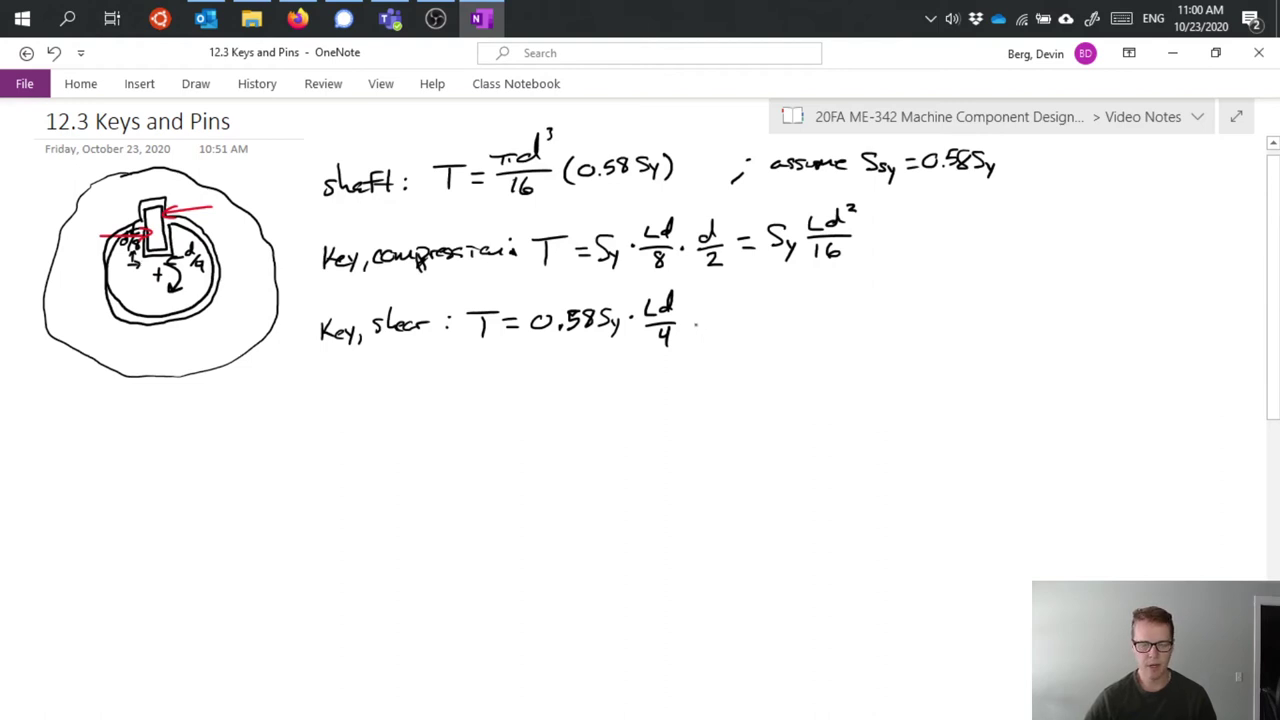
{"action": "mouse_move", "coordinate": [716, 305]}
{"action": "left_mouse_down"}
{"action": "mouse_move", "coordinate": [707, 311]}
{"action": "mouse_move", "coordinate": [737, 314]}
{"action": "mouse_move", "coordinate": [734, 337]}
{"action": "mouse_move", "coordinate": [772, 311]}
{"action": "left_mouse_up"}
- Finish the shear equation with = 0.58Sy Ld²/8 and write 'Compression:' below it
{"action": "left_click_drag", "start_coordinate": [759, 319], "coordinate": [774, 319]}
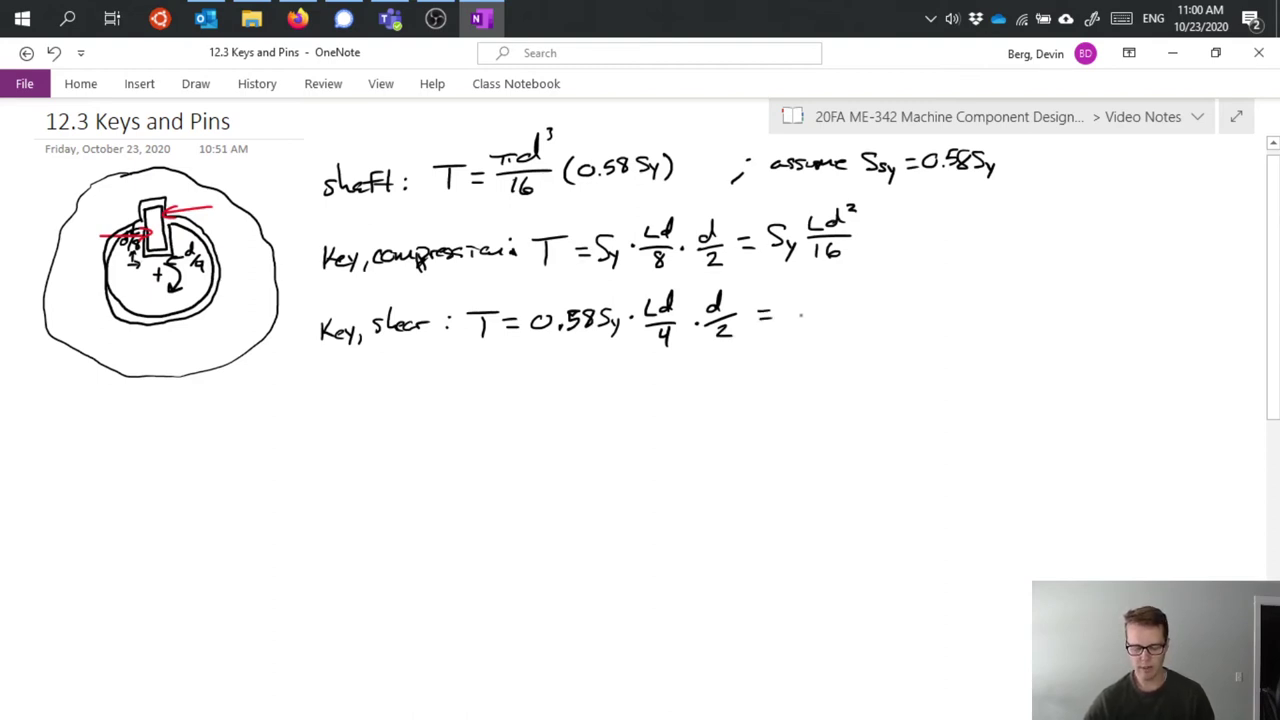
{"action": "left_click", "coordinate": [804, 318]}
{"action": "left_click_drag", "start_coordinate": [796, 309], "coordinate": [810, 319]}
{"action": "mouse_move", "coordinate": [834, 302]}
{"action": "left_mouse_down"}
{"action": "mouse_move", "coordinate": [826, 313]}
{"action": "mouse_move", "coordinate": [832, 303]}
{"action": "left_mouse_up"}
{"action": "mouse_move", "coordinate": [841, 308]}
{"action": "left_mouse_down"}
{"action": "mouse_move", "coordinate": [851, 304]}
{"action": "mouse_move", "coordinate": [839, 320]}
{"action": "left_mouse_up"}
{"action": "mouse_move", "coordinate": [849, 309]}
{"action": "left_mouse_down"}
{"action": "mouse_move", "coordinate": [852, 324]}
{"action": "mouse_move", "coordinate": [882, 303]}
{"action": "left_mouse_up"}
{"action": "mouse_move", "coordinate": [888, 290]}
{"action": "left_mouse_down"}
{"action": "mouse_move", "coordinate": [897, 301]}
{"action": "mouse_move", "coordinate": [908, 288]}
{"action": "mouse_move", "coordinate": [890, 330]}
{"action": "left_mouse_up"}
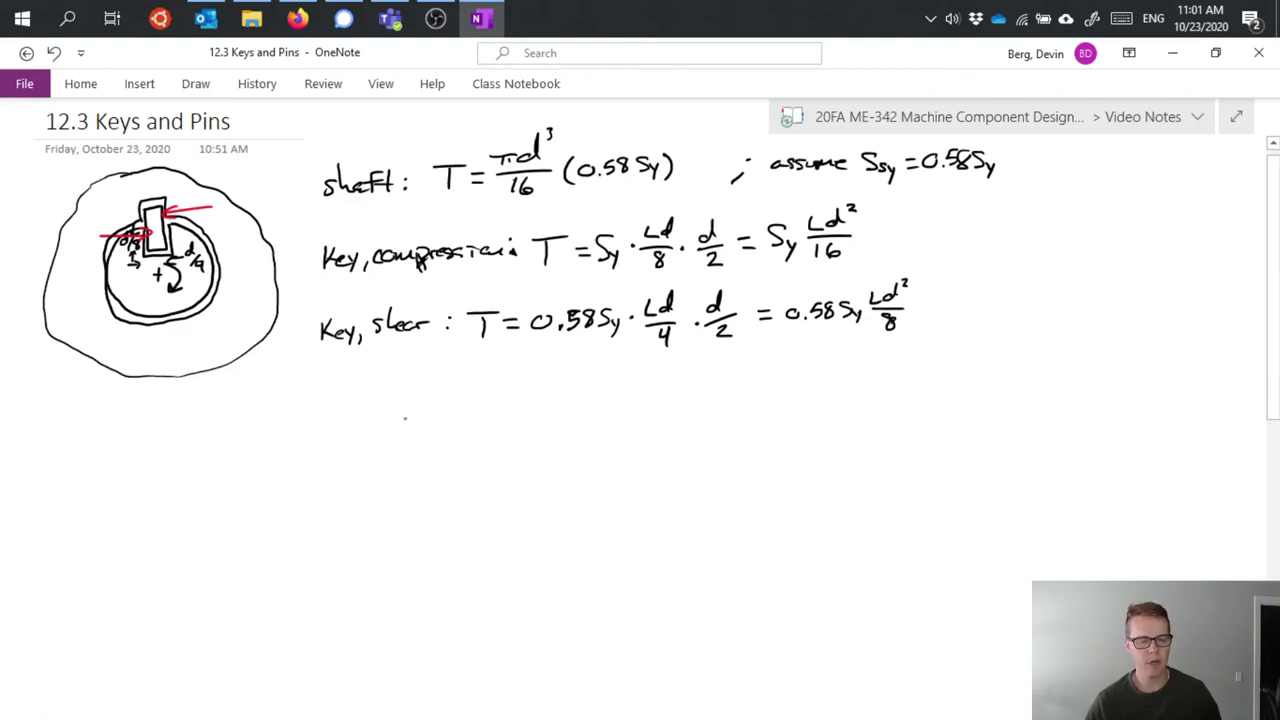
{"action": "mouse_move", "coordinate": [405, 418]}
{"action": "left_mouse_down"}
{"action": "mouse_move", "coordinate": [436, 430]}
{"action": "mouse_move", "coordinate": [533, 417]}
{"action": "left_mouse_up"}
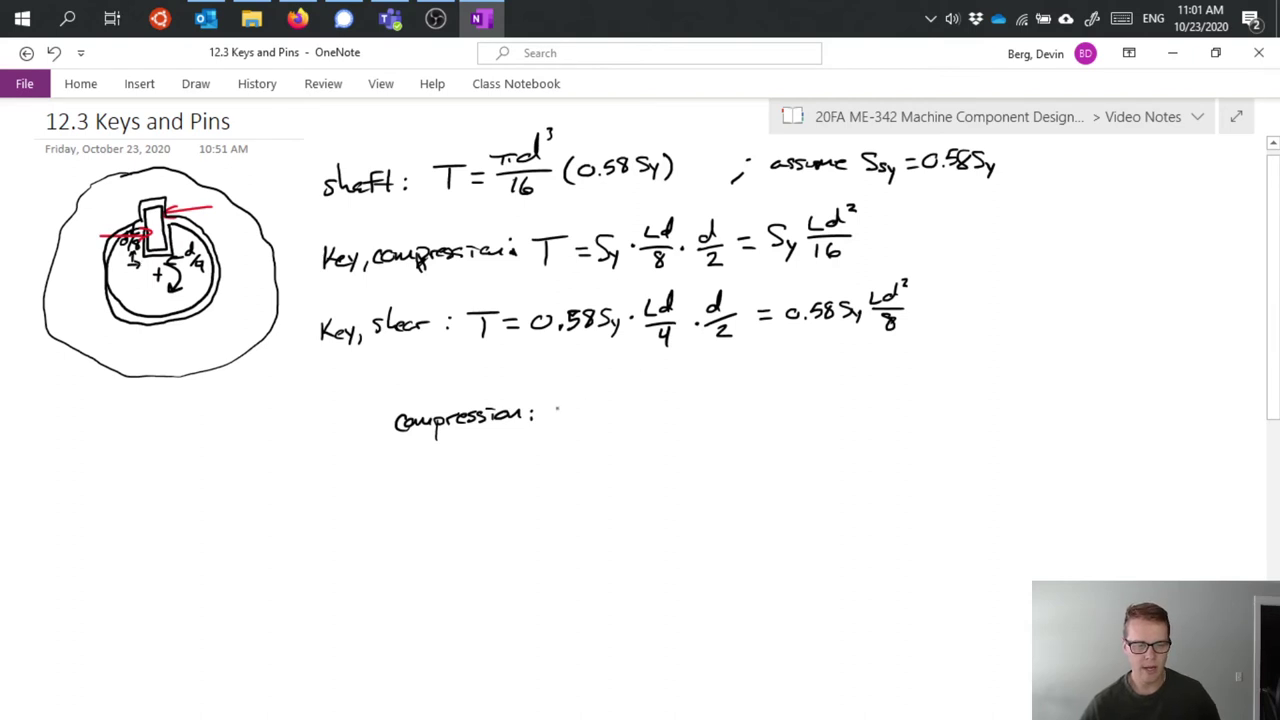
- Write 'L = 1.82d' after Compression: and 'shear : L = 1.57d' on the line below
{"action": "mouse_move", "coordinate": [557, 404]}
{"action": "left_mouse_down"}
{"action": "mouse_move", "coordinate": [558, 428]}
{"action": "mouse_move", "coordinate": [588, 411]}
{"action": "left_mouse_up"}
{"action": "mouse_move", "coordinate": [577, 420]}
{"action": "left_mouse_down"}
{"action": "mouse_move", "coordinate": [642, 404]}
{"action": "mouse_move", "coordinate": [676, 413]}
{"action": "left_mouse_up"}
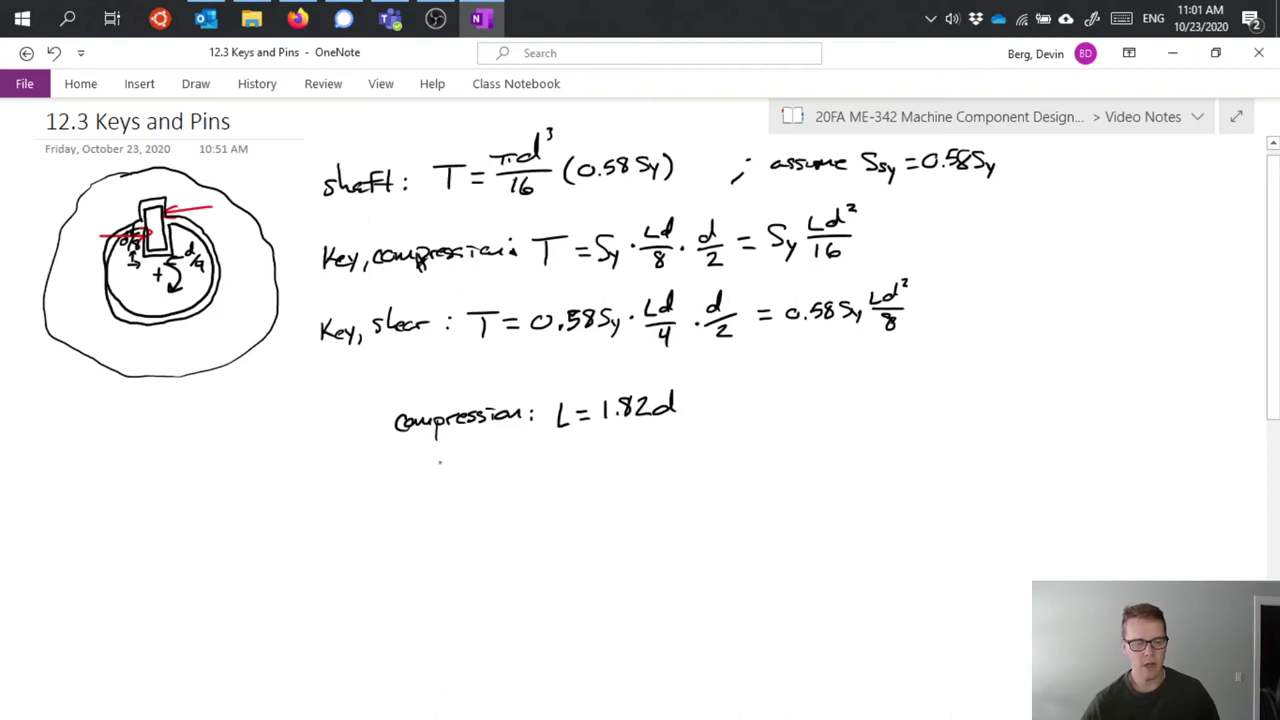
{"action": "mouse_move", "coordinate": [440, 461]}
{"action": "left_mouse_down"}
{"action": "mouse_move", "coordinate": [426, 476]}
{"action": "mouse_move", "coordinate": [504, 463]}
{"action": "left_mouse_up"}
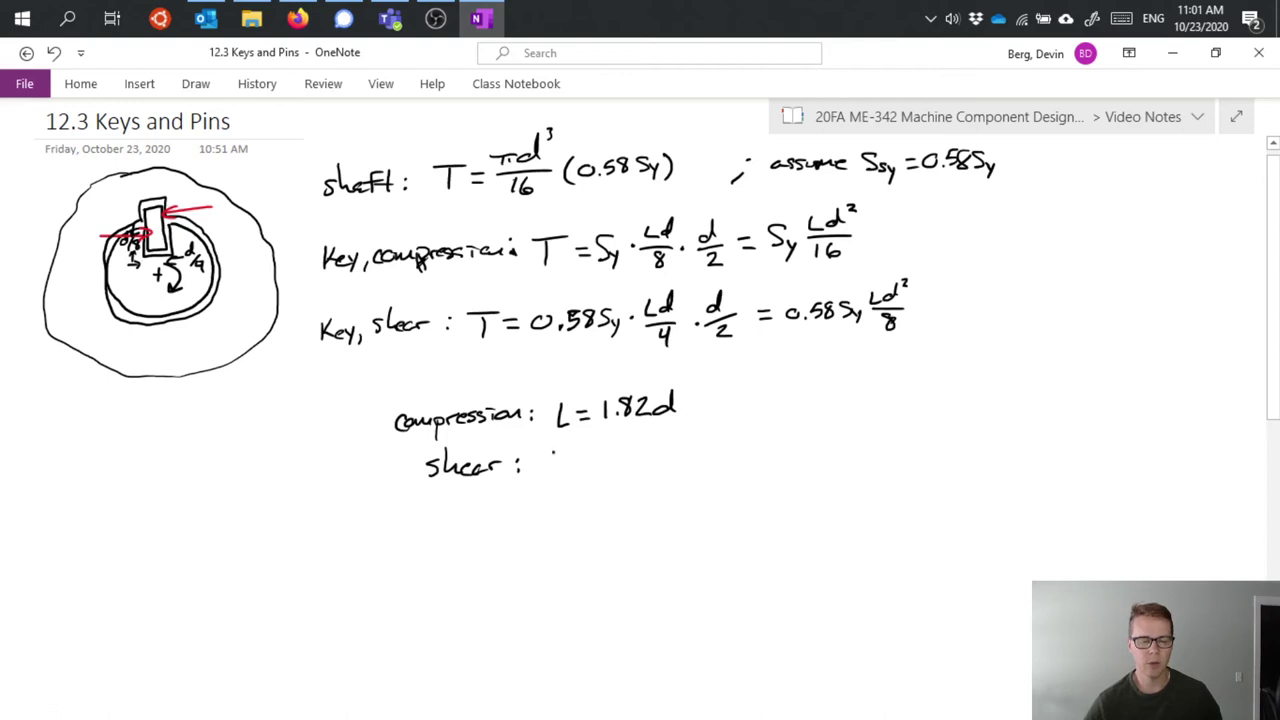
{"action": "mouse_move", "coordinate": [552, 450]}
{"action": "left_mouse_down"}
{"action": "mouse_move", "coordinate": [572, 472]}
{"action": "mouse_move", "coordinate": [588, 456]}
{"action": "left_mouse_up"}
{"action": "left_click_drag", "start_coordinate": [578, 464], "coordinate": [688, 460]}
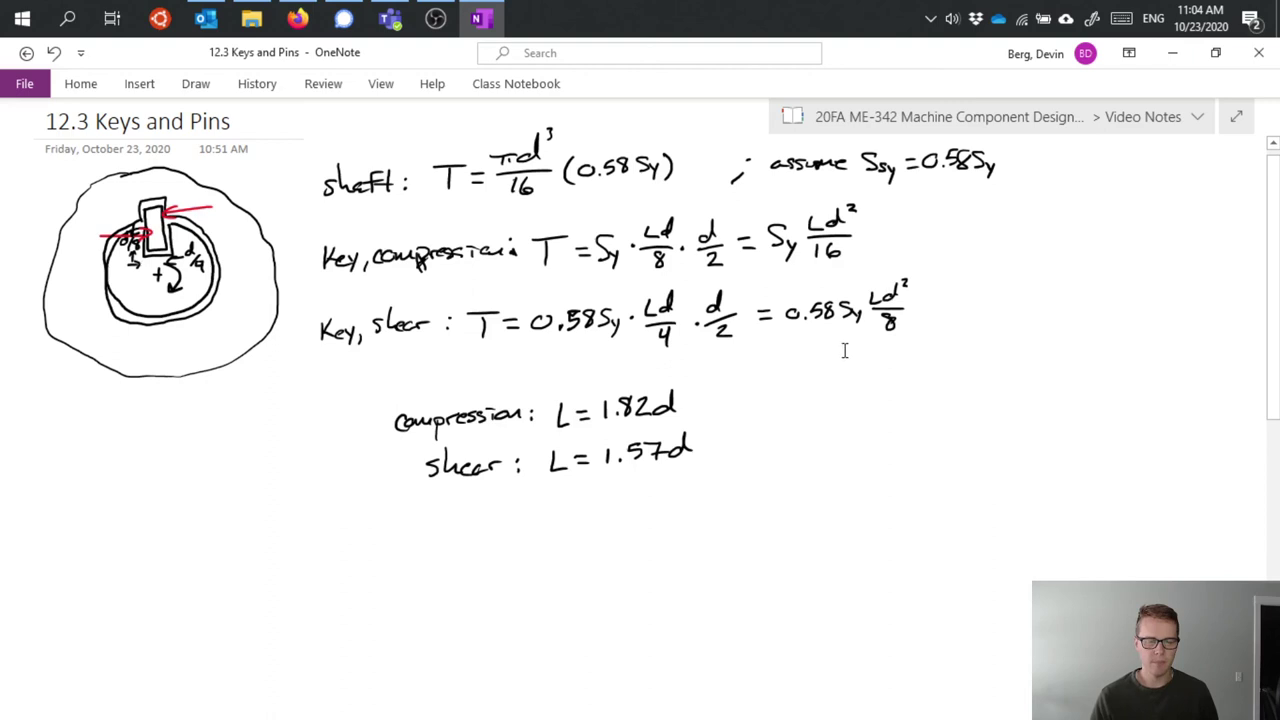
- Scroll down past the keyway fatigue stress concentration figure and table to blank space
{"action": "scroll", "coordinate": [843, 351], "scroll_direction": "down", "scroll_amount": 3}
{"action": "scroll", "coordinate": [843, 351], "scroll_direction": "down", "scroll_amount": 2}
{"action": "scroll", "coordinate": [843, 351], "scroll_direction": "down", "scroll_amount": 3}
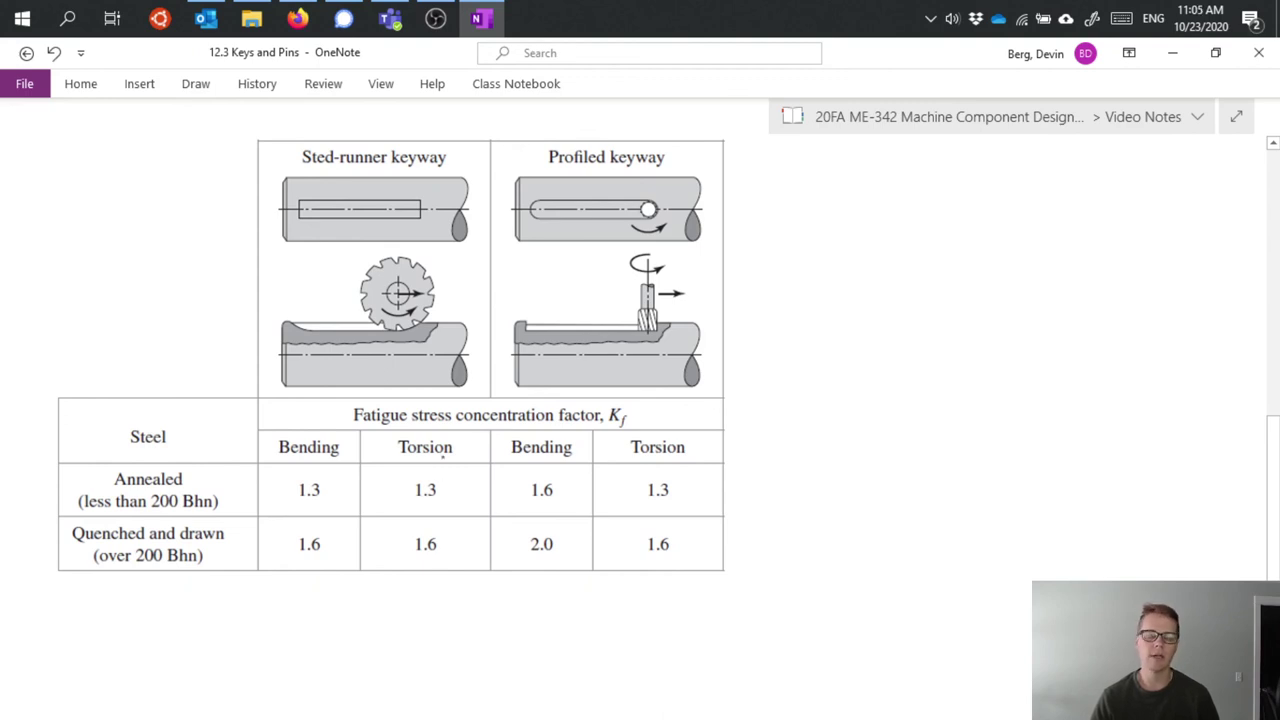
{"action": "scroll", "coordinate": [1000, 540], "scroll_direction": "down", "scroll_amount": 1}
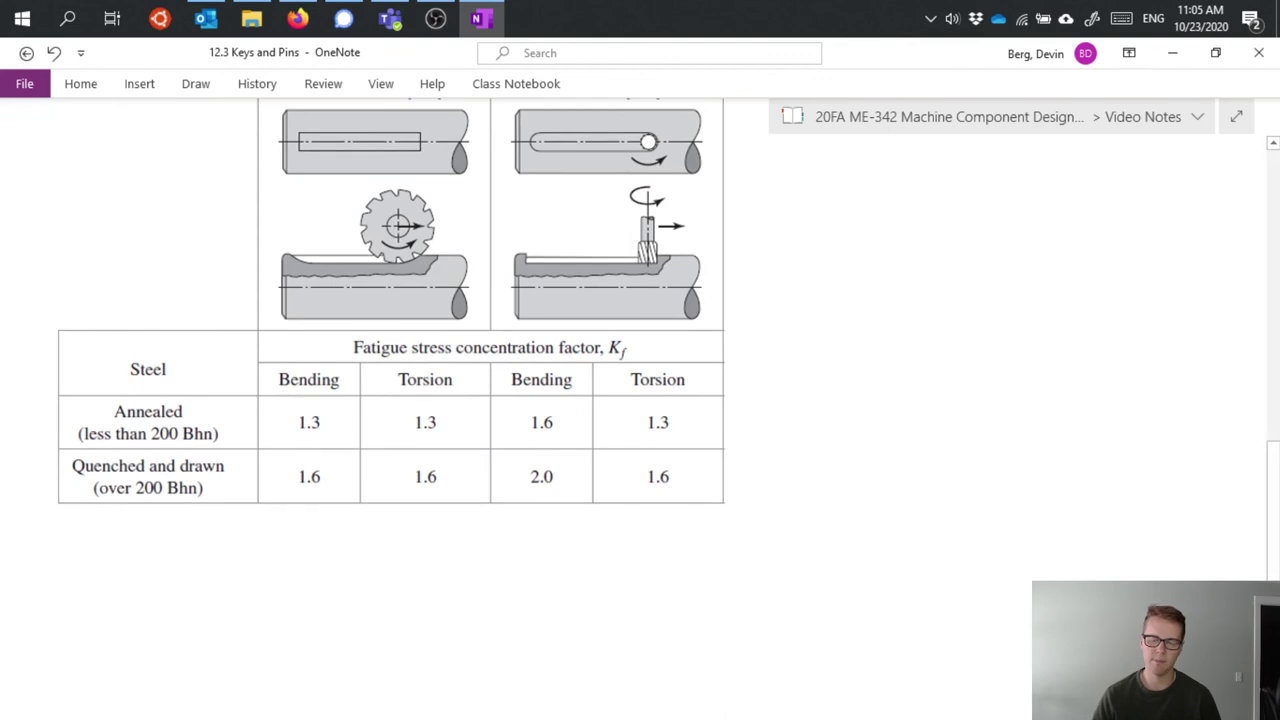
{"action": "scroll", "coordinate": [640, 400], "scroll_direction": "down", "scroll_amount": 6}
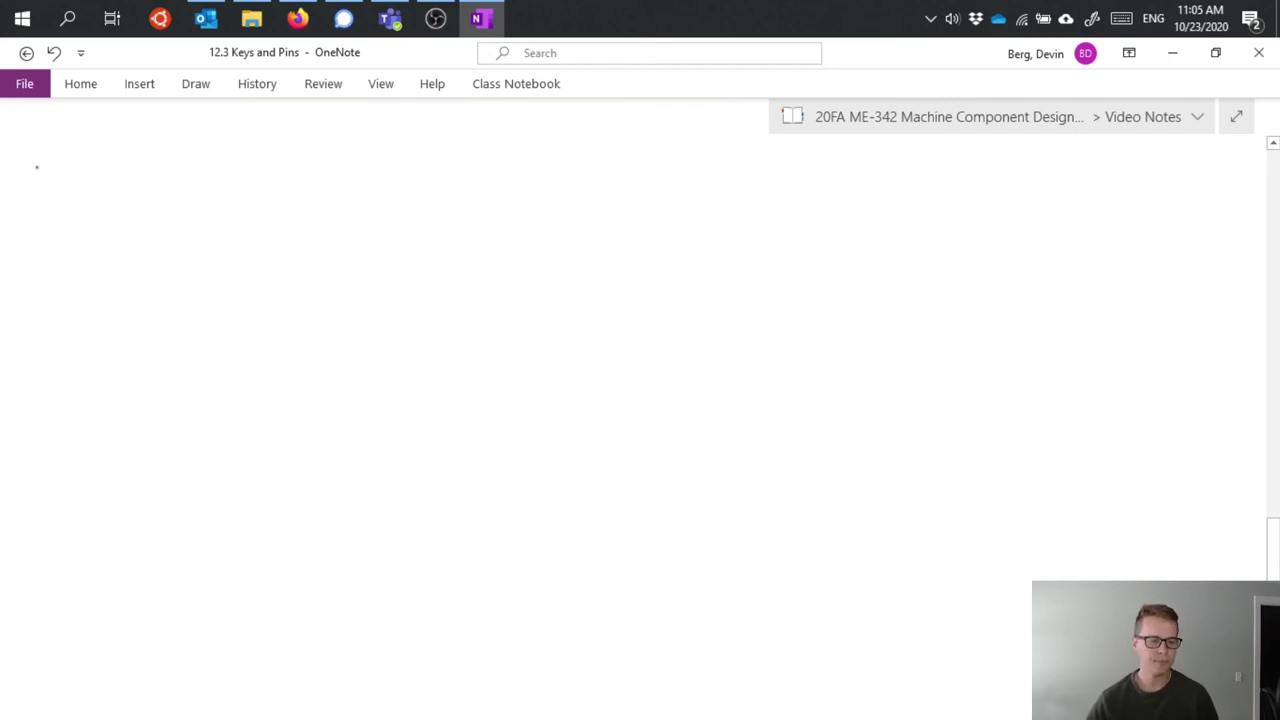
- Write an underlined 'Pins' heading and sketch a pin passing through the hub and shaft circles
{"action": "left_click_drag", "start_coordinate": [48, 165], "coordinate": [51, 184]}
{"action": "mouse_move", "coordinate": [33, 162]}
{"action": "left_mouse_down"}
{"action": "mouse_move", "coordinate": [52, 158]}
{"action": "mouse_move", "coordinate": [47, 172]}
{"action": "left_mouse_up"}
{"action": "left_click_drag", "start_coordinate": [57, 170], "coordinate": [84, 176]}
{"action": "mouse_move", "coordinate": [80, 168]}
{"action": "left_mouse_down"}
{"action": "mouse_move", "coordinate": [84, 183]}
{"action": "mouse_move", "coordinate": [150, 165]}
{"action": "left_mouse_up"}
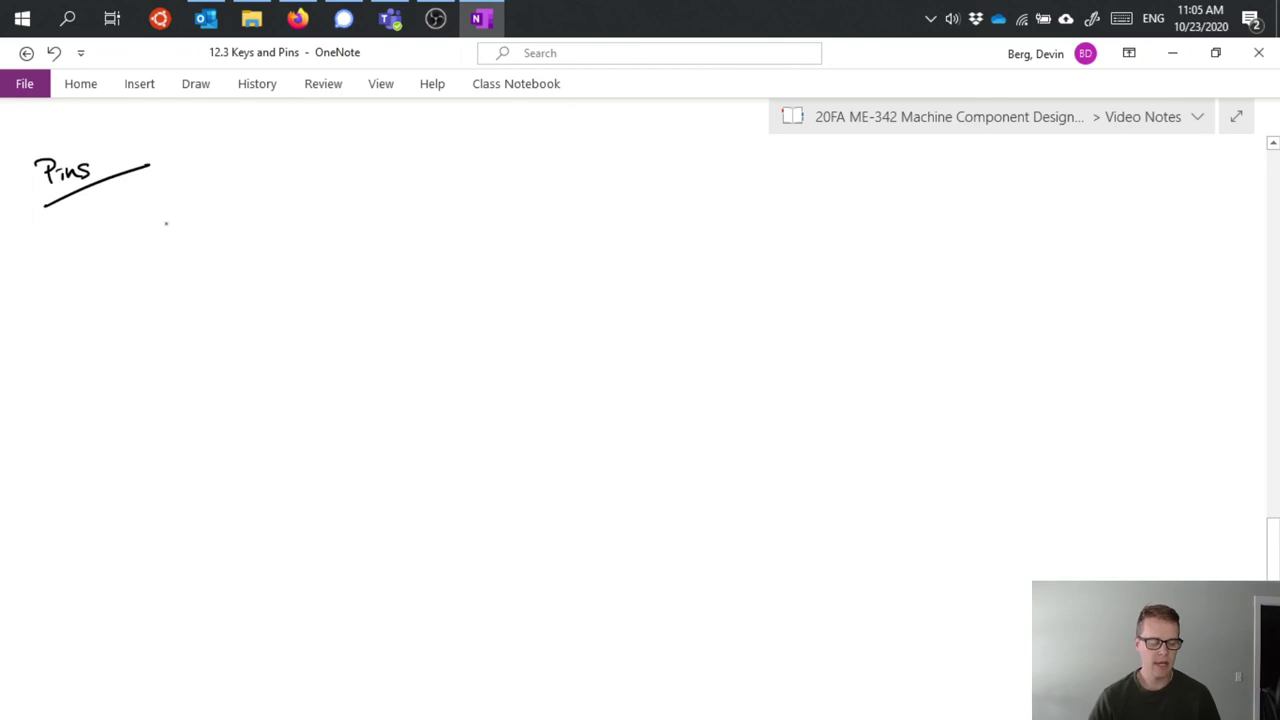
{"action": "mouse_move", "coordinate": [171, 236]}
{"action": "left_mouse_down"}
{"action": "mouse_move", "coordinate": [146, 267]}
{"action": "mouse_move", "coordinate": [173, 266]}
{"action": "mouse_move", "coordinate": [177, 238]}
{"action": "mouse_move", "coordinate": [140, 198]}
{"action": "mouse_move", "coordinate": [110, 224]}
{"action": "mouse_move", "coordinate": [105, 265]}
{"action": "mouse_move", "coordinate": [132, 297]}
{"action": "mouse_move", "coordinate": [182, 300]}
{"action": "mouse_move", "coordinate": [225, 270]}
{"action": "mouse_move", "coordinate": [164, 198]}
{"action": "left_mouse_up"}
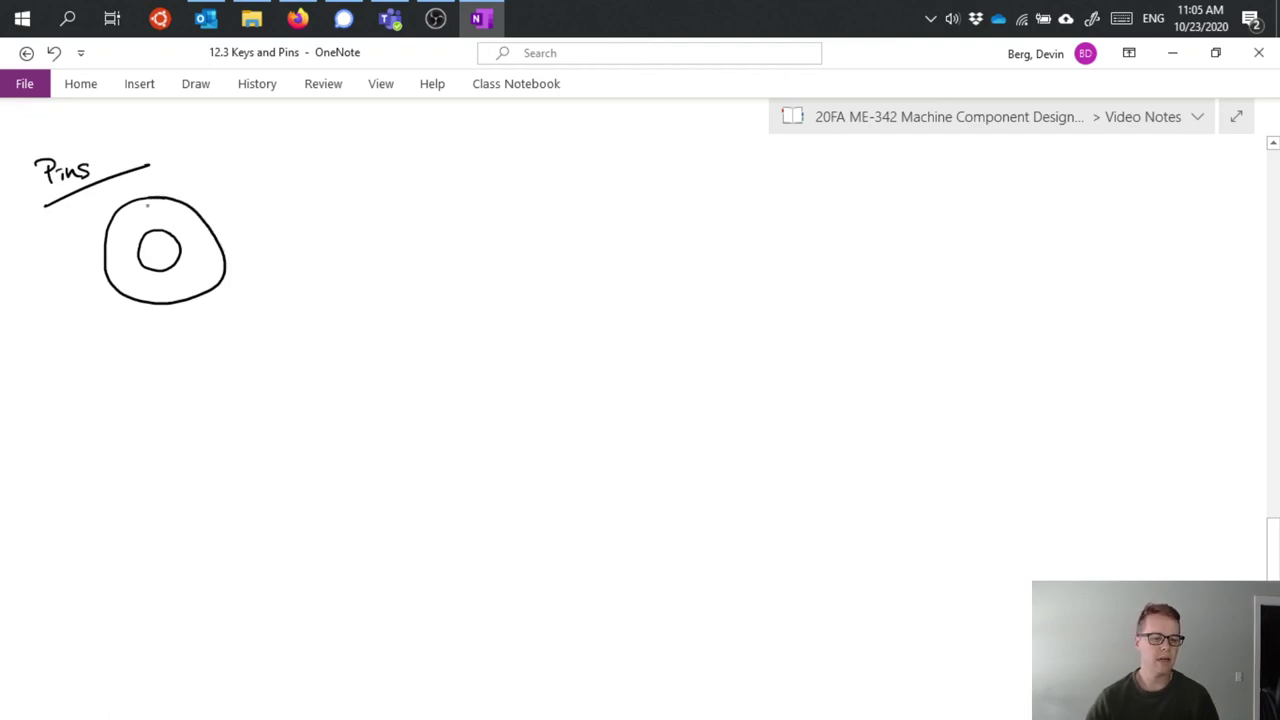
{"action": "left_click_drag", "start_coordinate": [146, 200], "coordinate": [158, 304]}
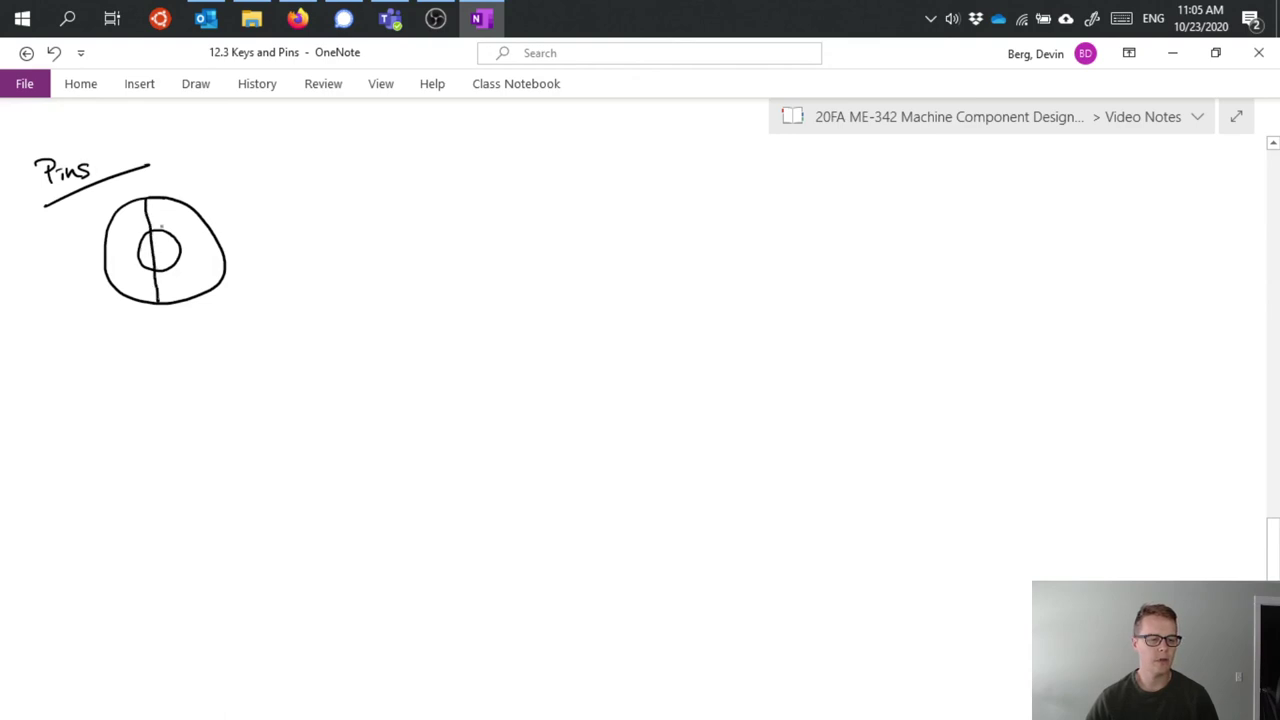
{"action": "mouse_move", "coordinate": [156, 200]}
{"action": "left_mouse_down"}
{"action": "mouse_move", "coordinate": [167, 298]}
{"action": "mouse_move", "coordinate": [154, 201]}
{"action": "left_mouse_up"}
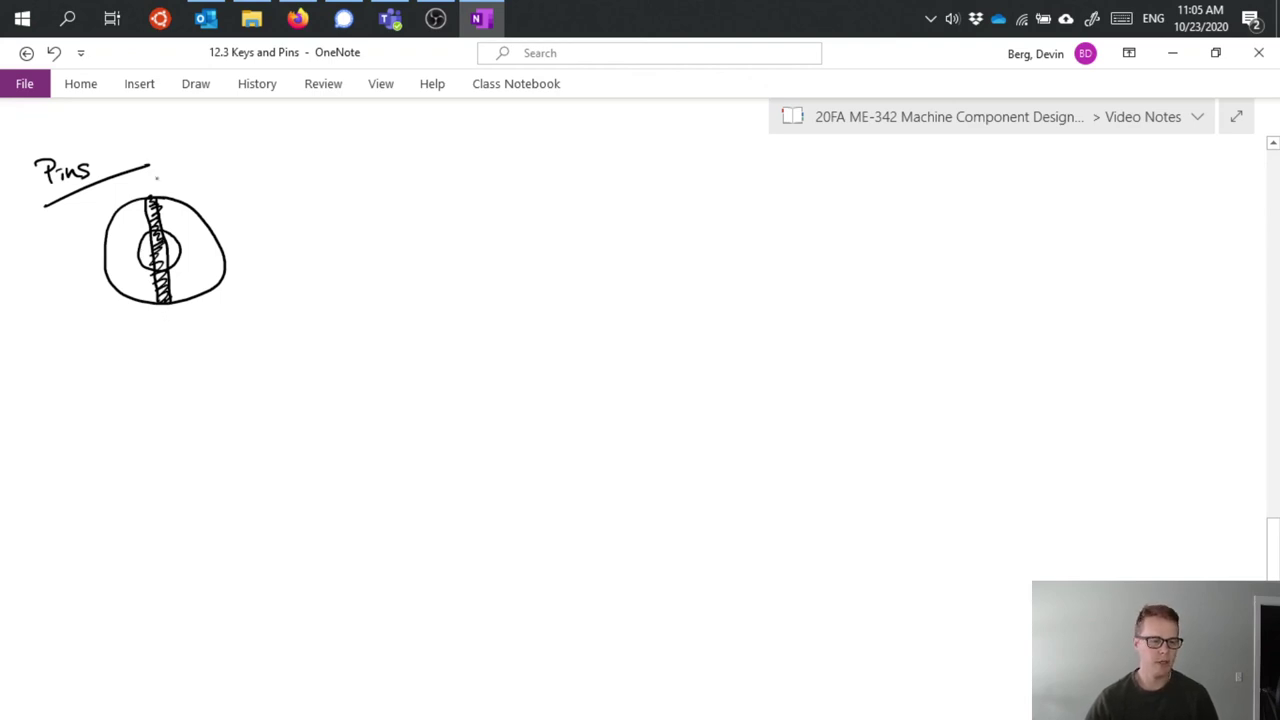
- Dimension the pin diameter d at its top and the shaft diameter D with arrows
{"action": "left_click_drag", "start_coordinate": [129, 187], "coordinate": [180, 181]}
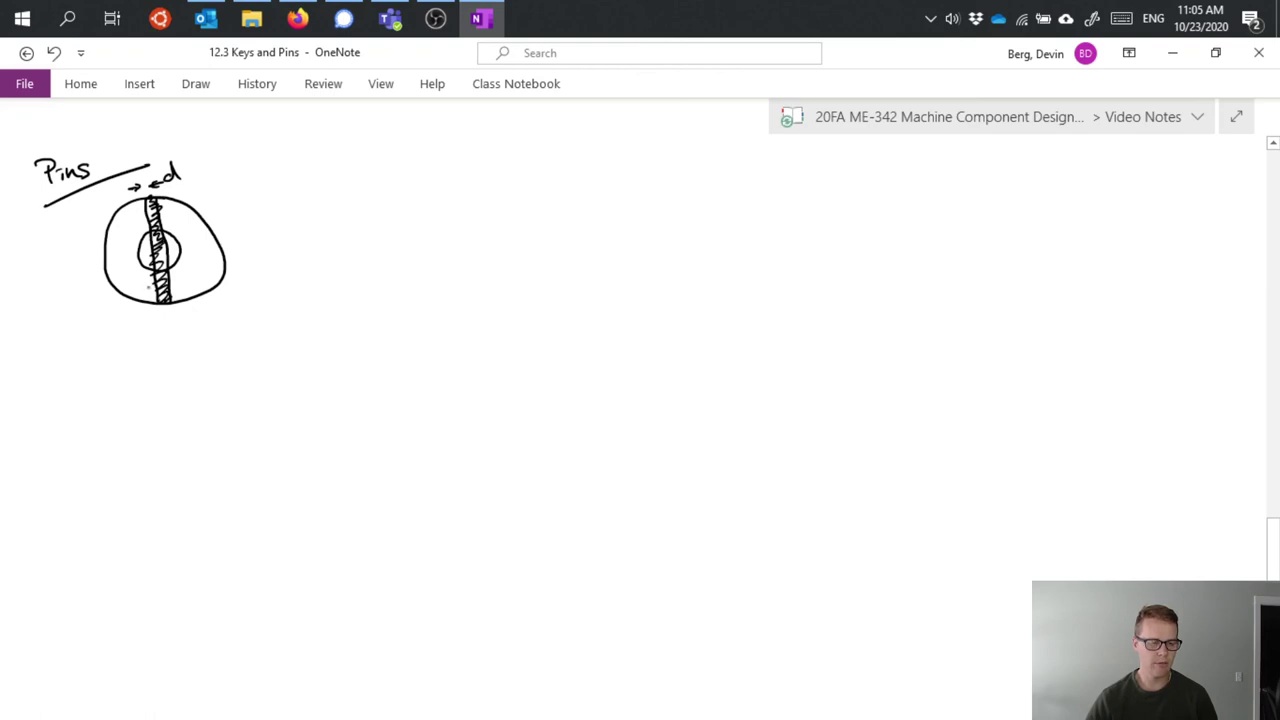
{"action": "mouse_move", "coordinate": [138, 265]}
{"action": "left_mouse_down"}
{"action": "mouse_move", "coordinate": [139, 283]}
{"action": "mouse_move", "coordinate": [185, 277]}
{"action": "mouse_move", "coordinate": [113, 279]}
{"action": "left_mouse_up"}
{"action": "mouse_move", "coordinate": [113, 264]}
{"action": "left_mouse_down"}
{"action": "mouse_move", "coordinate": [114, 278]}
{"action": "mouse_move", "coordinate": [184, 266]}
{"action": "left_mouse_up"}
{"action": "left_click_drag", "start_coordinate": [184, 266], "coordinate": [197, 272]}
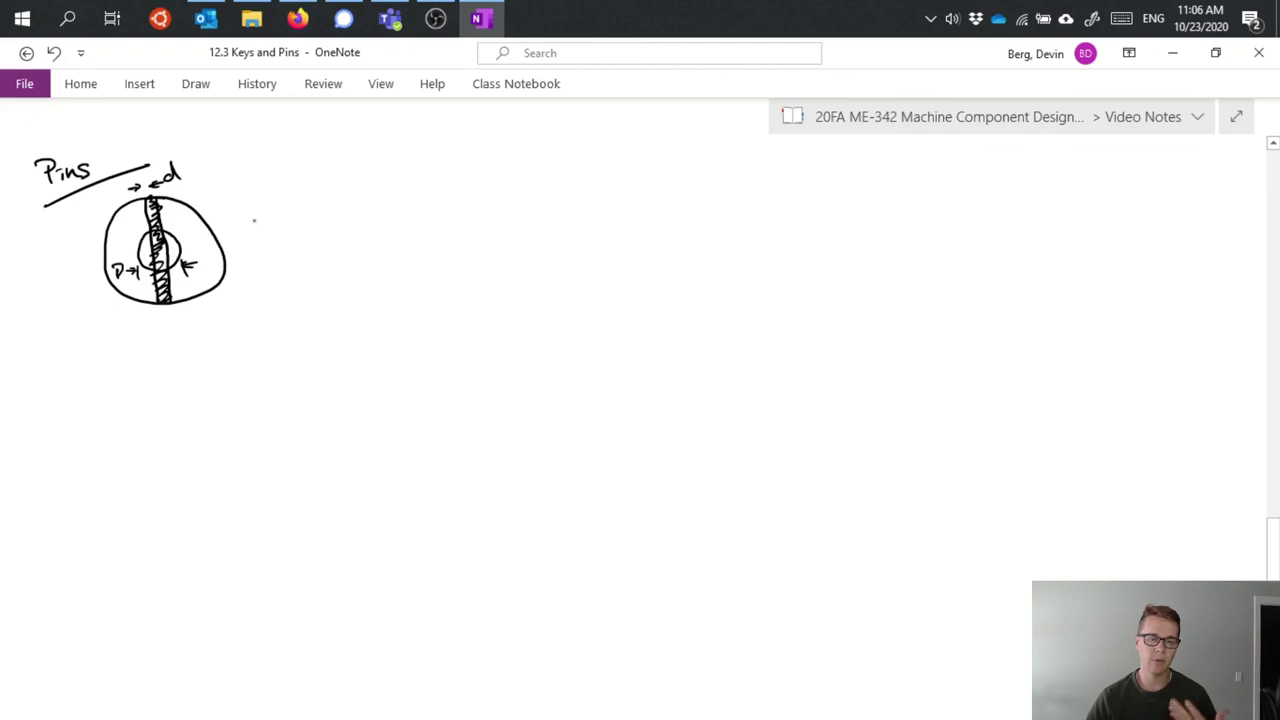
- Handwrite T = Ssy · πd²D/4 to the right of the pin drawing
{"action": "left_click_drag", "start_coordinate": [252, 211], "coordinate": [291, 205]}
{"action": "mouse_move", "coordinate": [268, 208]}
{"action": "left_mouse_down"}
{"action": "mouse_move", "coordinate": [270, 231]}
{"action": "mouse_move", "coordinate": [306, 214]}
{"action": "mouse_move", "coordinate": [339, 236]}
{"action": "left_mouse_up"}
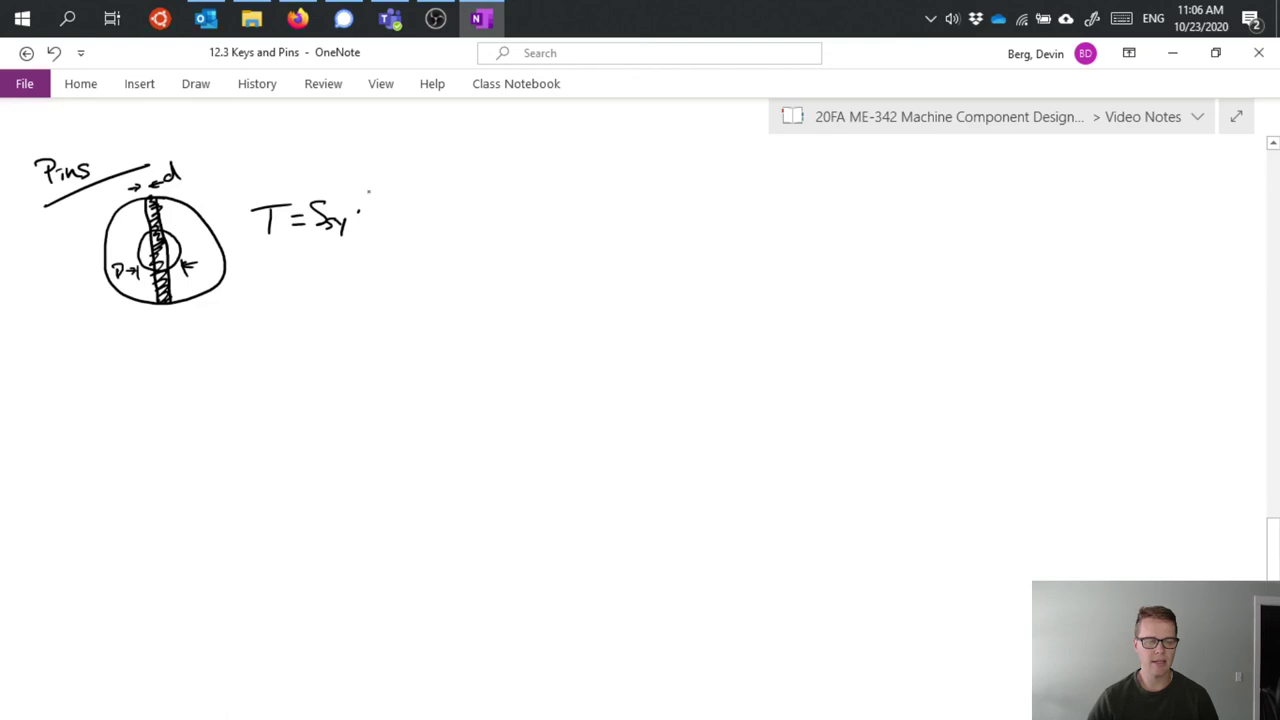
{"action": "mouse_move", "coordinate": [364, 190]}
{"action": "left_mouse_down"}
{"action": "mouse_move", "coordinate": [386, 186]}
{"action": "mouse_move", "coordinate": [366, 197]}
{"action": "mouse_move", "coordinate": [381, 196]}
{"action": "left_mouse_up"}
{"action": "mouse_move", "coordinate": [394, 184]}
{"action": "left_mouse_down"}
{"action": "mouse_move", "coordinate": [405, 167]}
{"action": "mouse_move", "coordinate": [437, 204]}
{"action": "mouse_move", "coordinate": [413, 236]}
{"action": "left_mouse_up"}
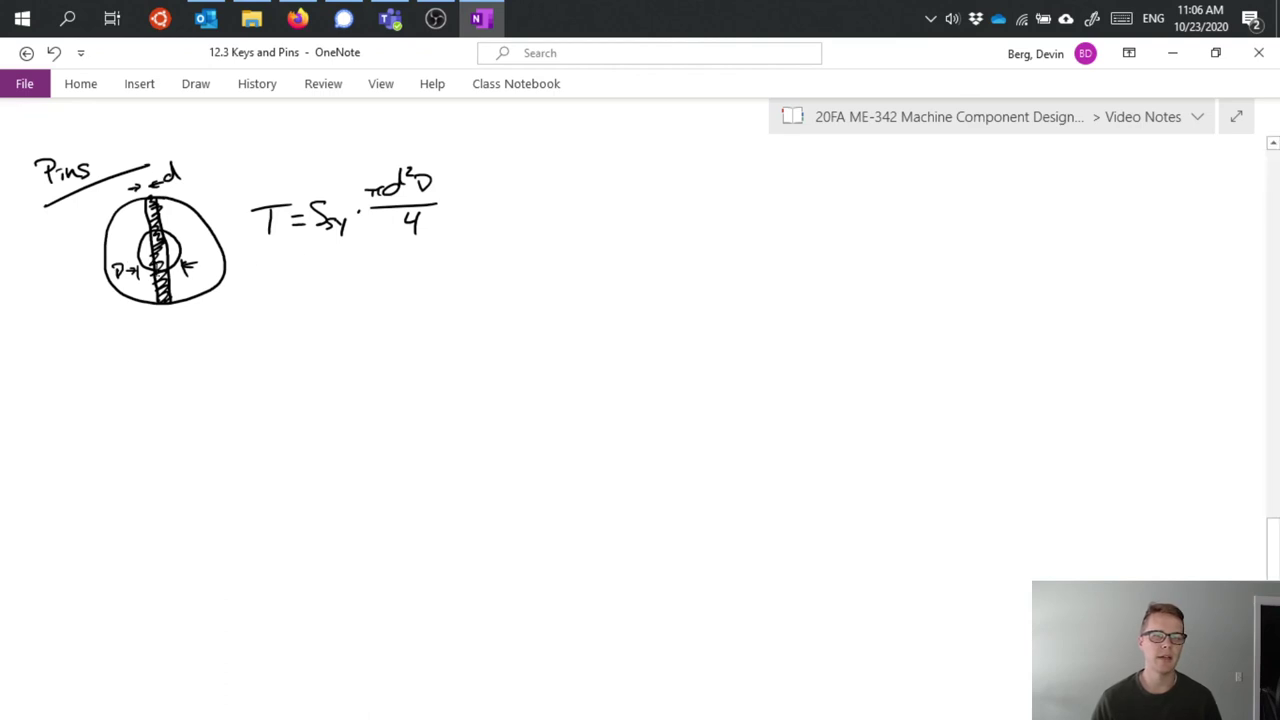
{"action": "left_click_drag", "start_coordinate": [418, 212], "coordinate": [418, 232]}
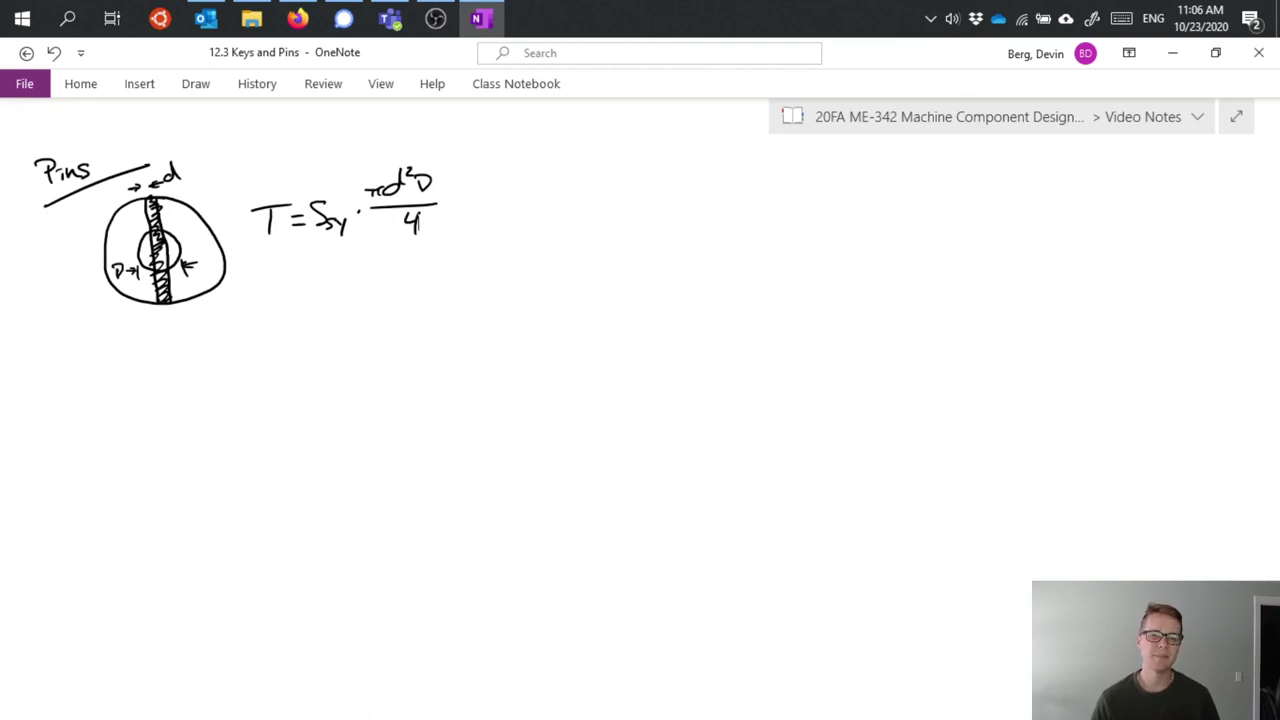